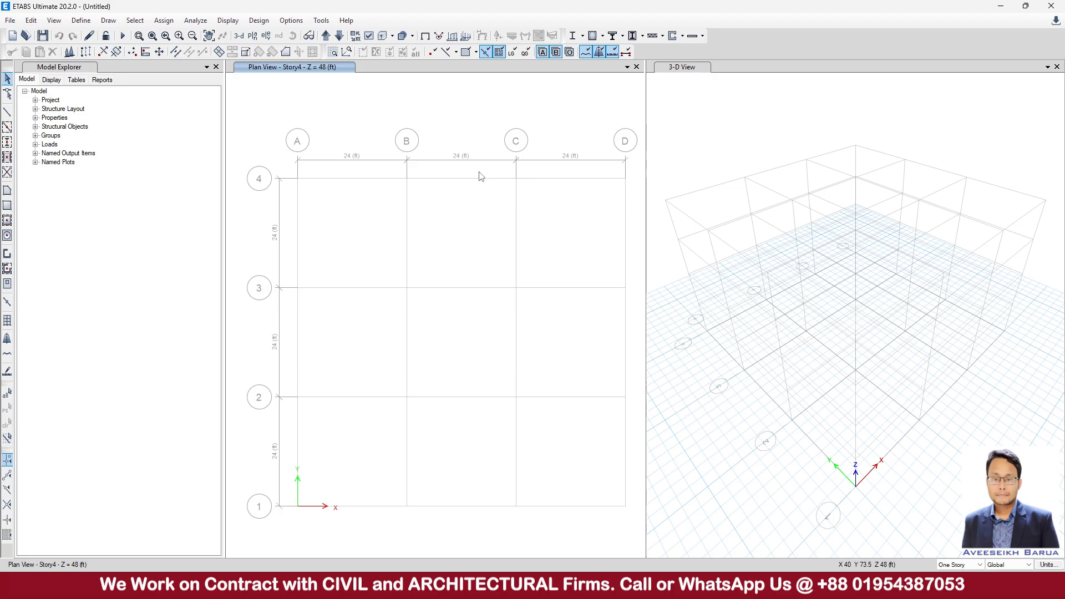
drag(477, 171, 511, 219)
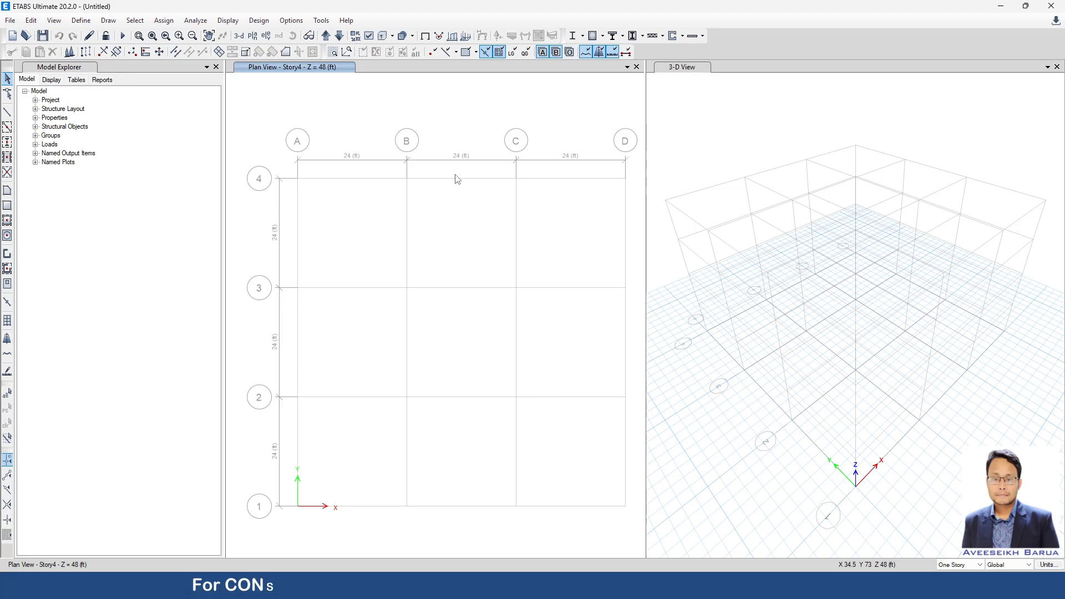
Save the model as CC in the New folder directory
click(43, 37)
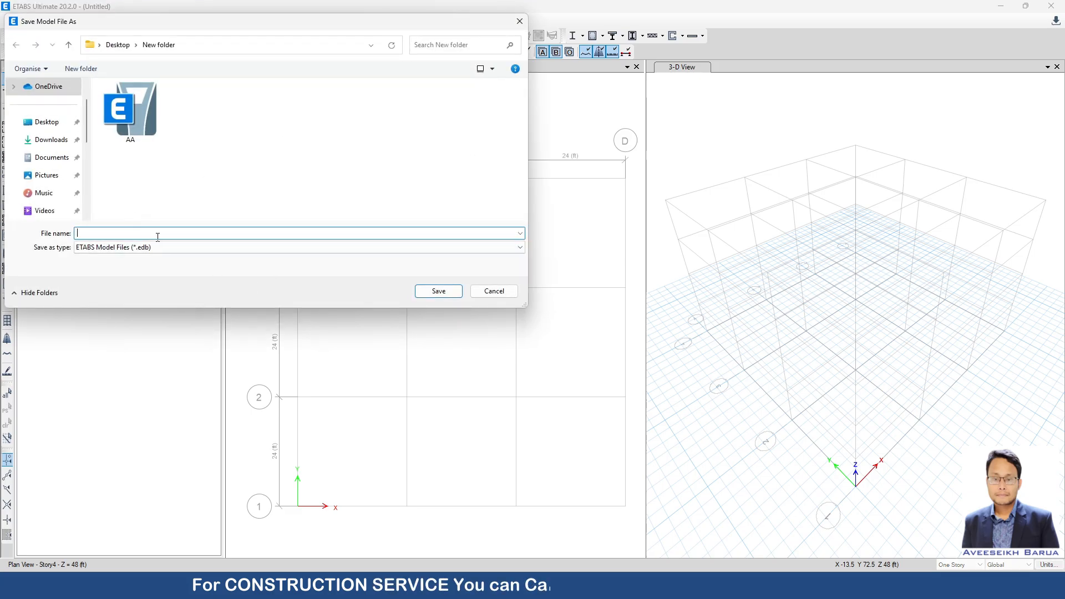
text(CC)
click(438, 291)
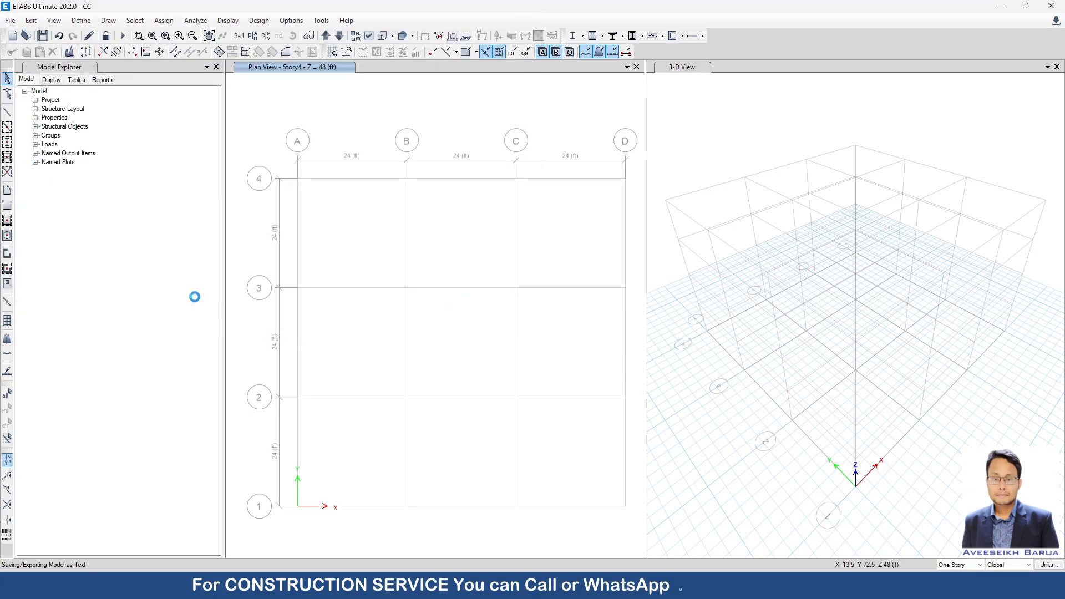
Show the elevation view along grid line 4
click(266, 36)
click(444, 282)
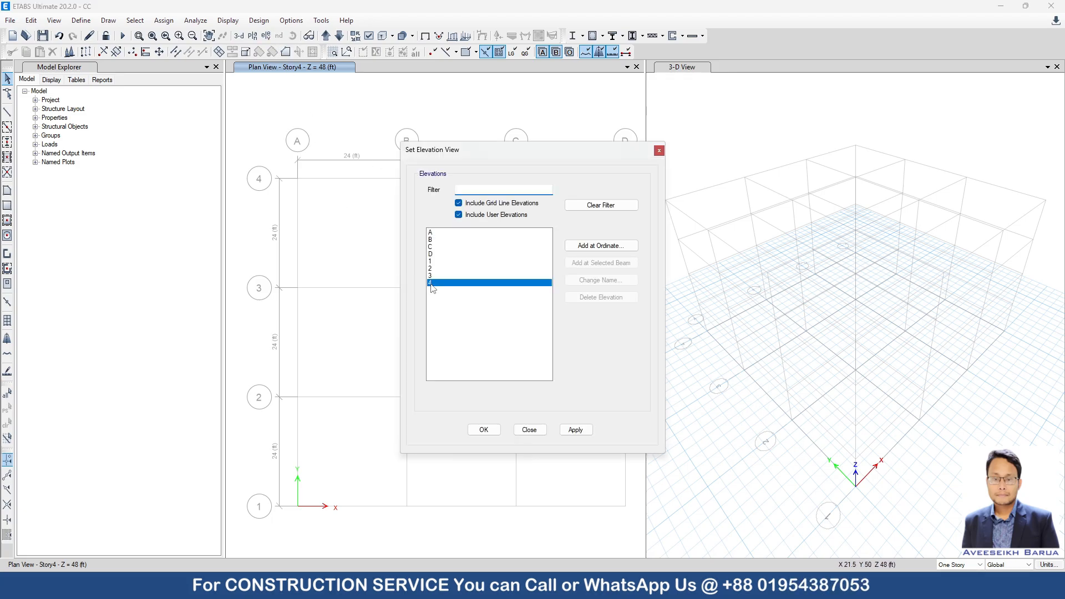
click(575, 430)
click(484, 430)
Draw a 24 ft ConcBm frame beam at Story4 between grid lines B and C
click(7, 112)
click(218, 463)
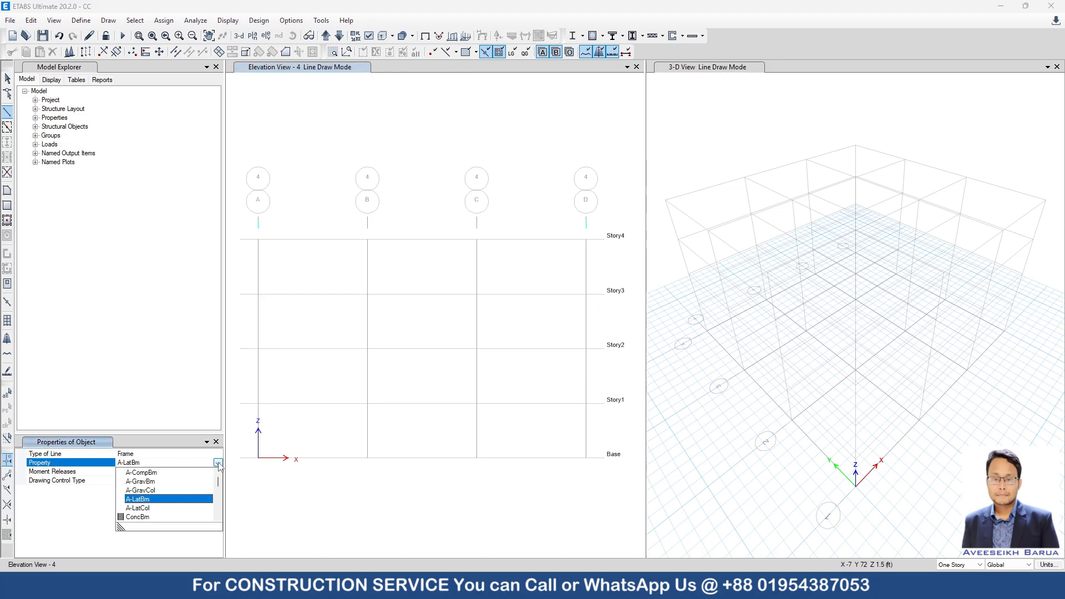
scroll(161, 502, down, 2)
scroll(161, 503, up, 1)
click(159, 490)
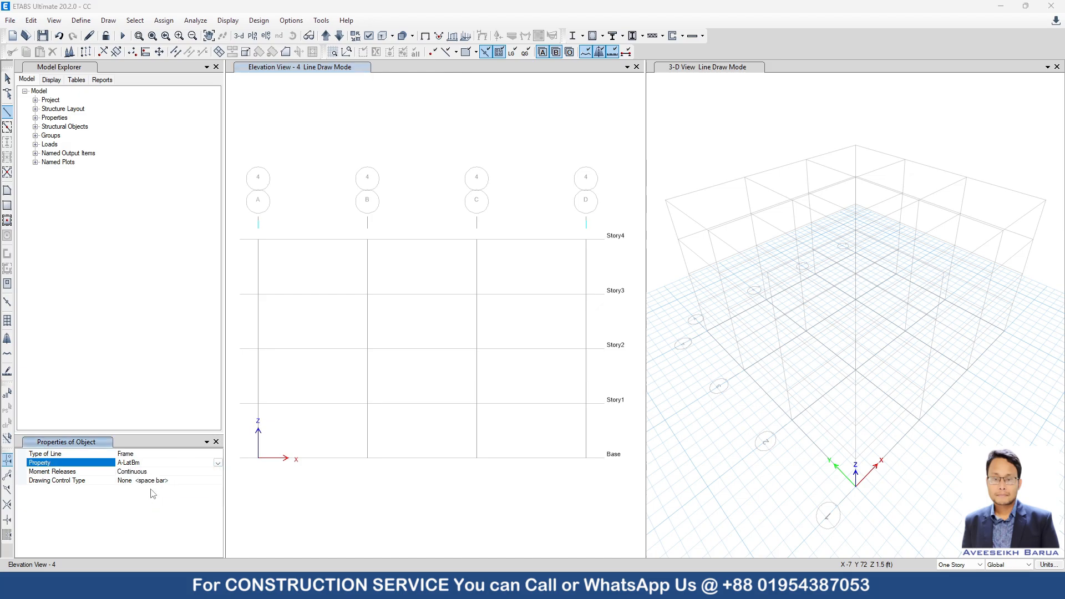
click(367, 240)
double_click(518, 271)
key(Escape)
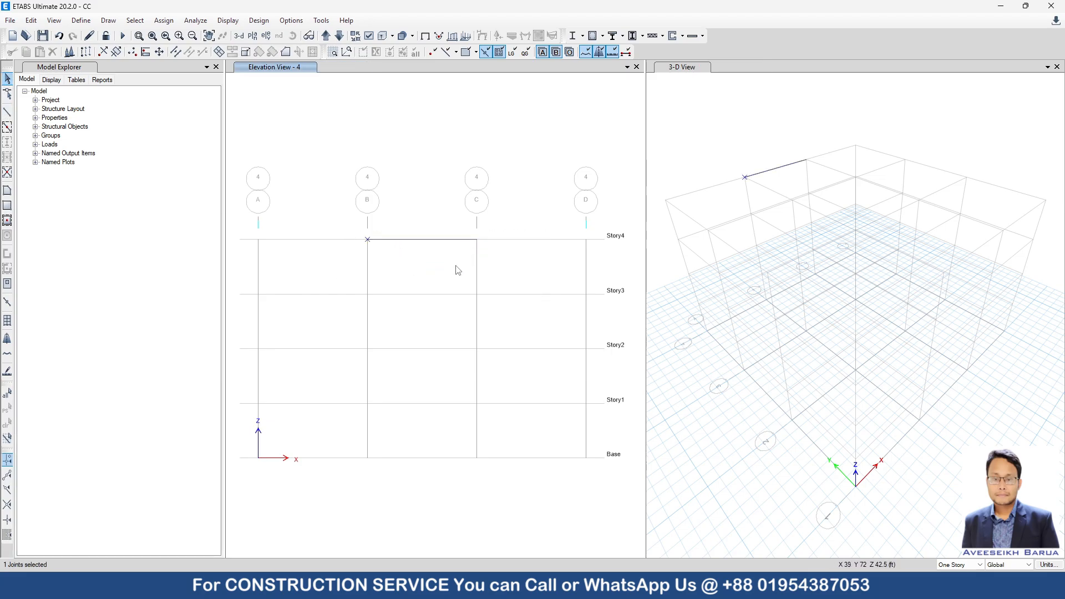
Assign pinned restraints, fixing translation in X, Y and Z, to both end joints of the Story4 beam
drag(459, 227, 523, 290)
click(164, 20)
click(163, 18)
click(164, 20)
mouse_move(259, 38)
click(375, 32)
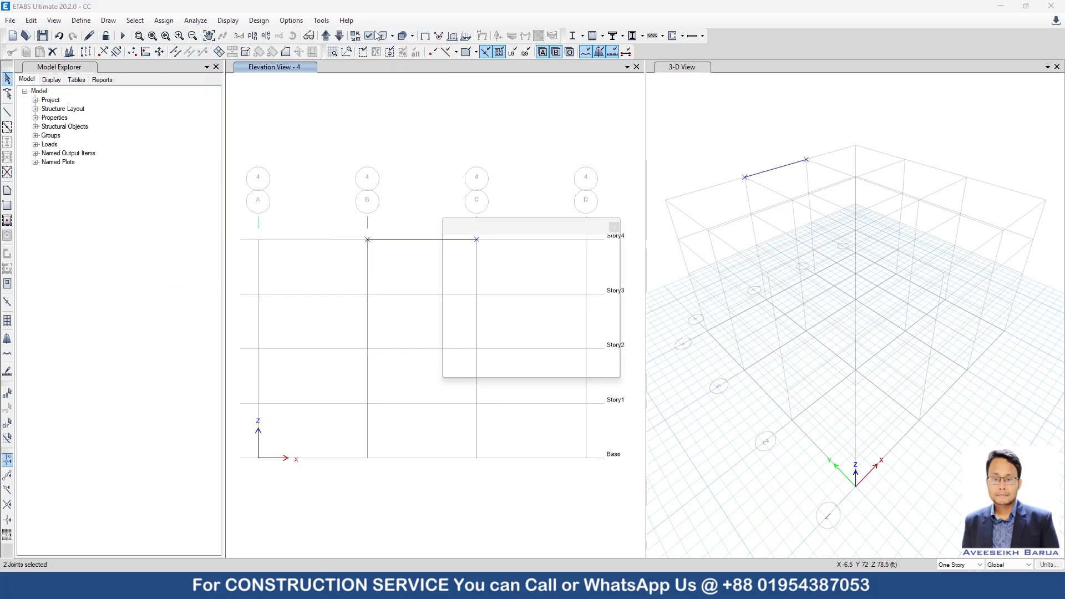
click(520, 331)
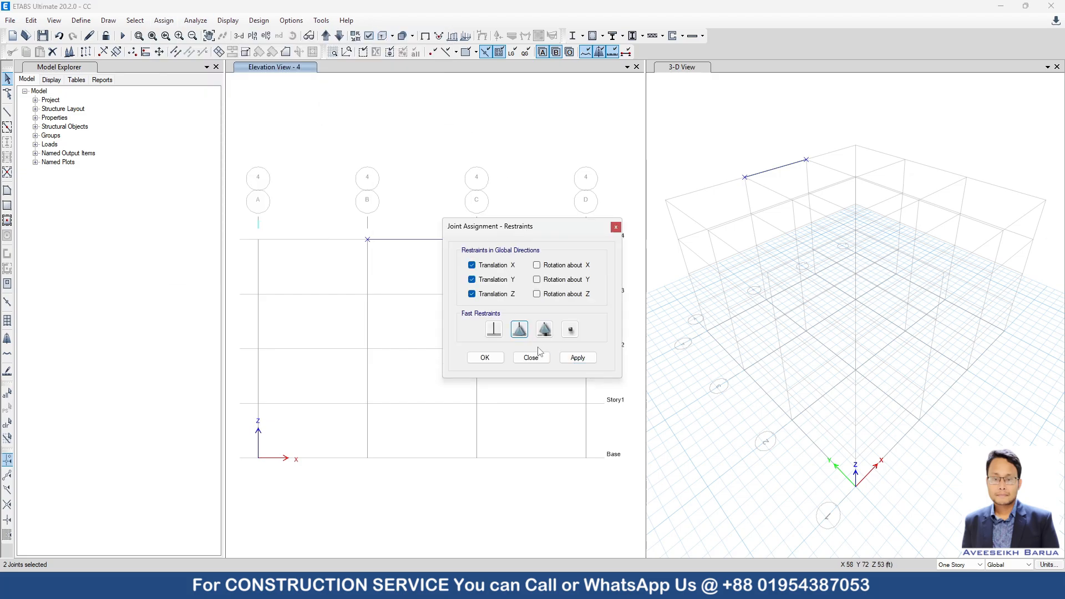
click(577, 358)
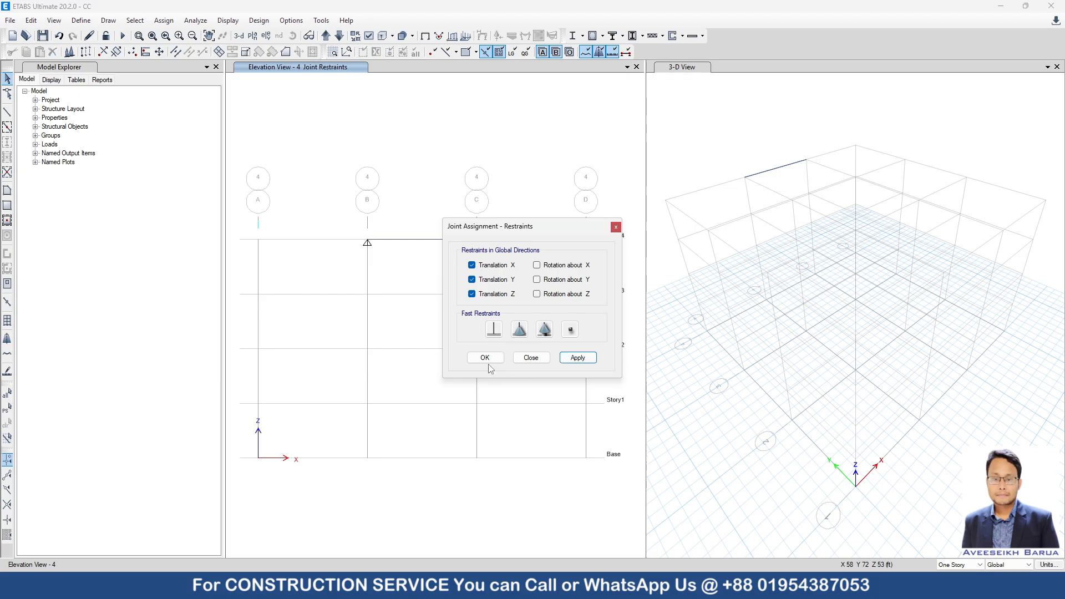
click(485, 360)
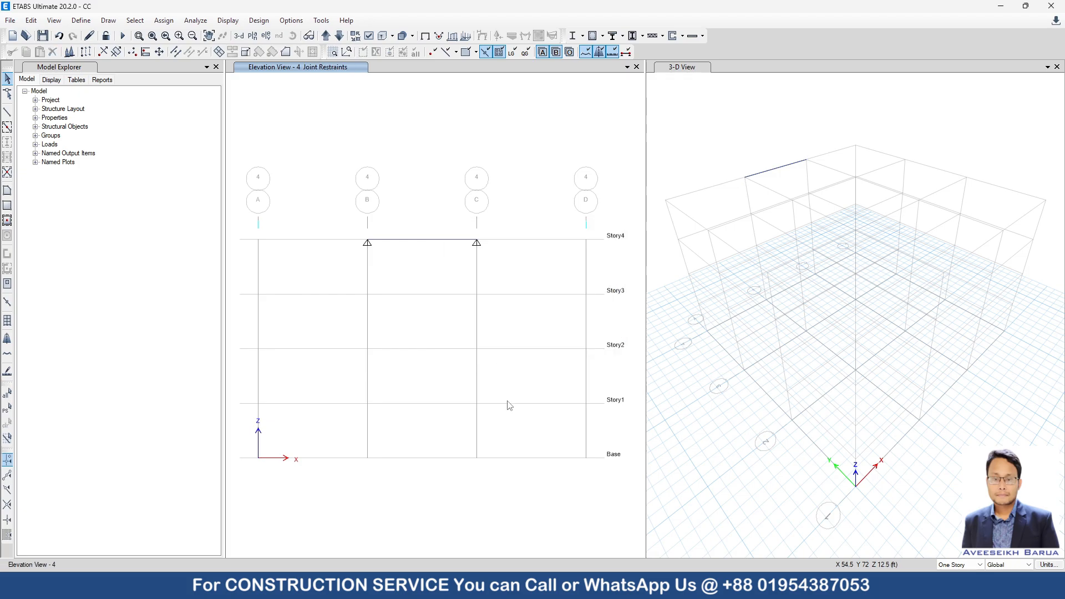
Define a distributed Dead load for the Story4 beam using absolute distances, with 8 kip/ft from 0 to 10 ft
click(413, 242)
click(164, 20)
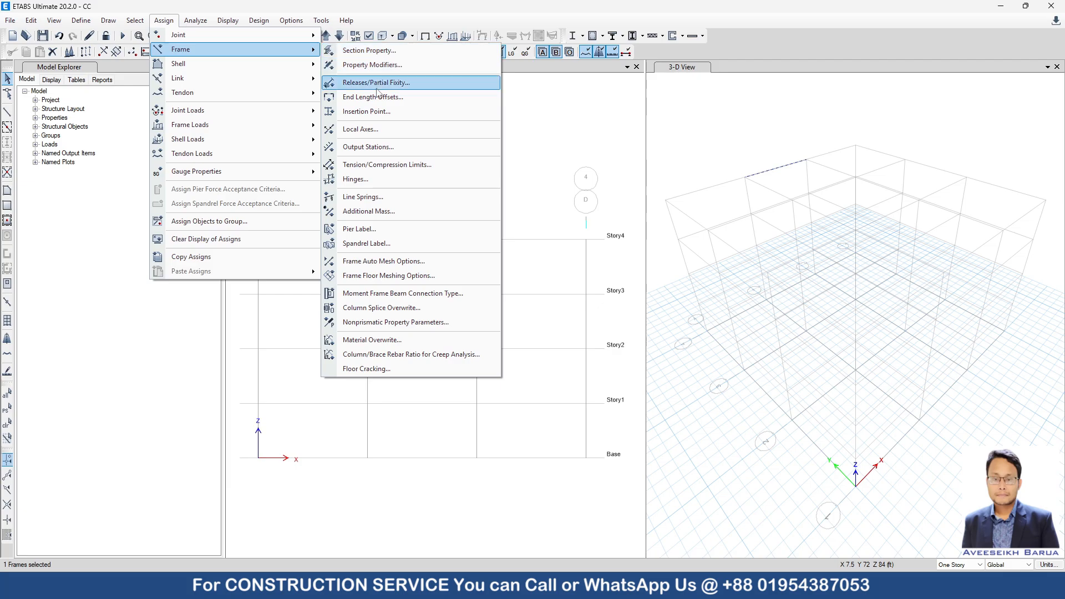
mouse_move(248, 122)
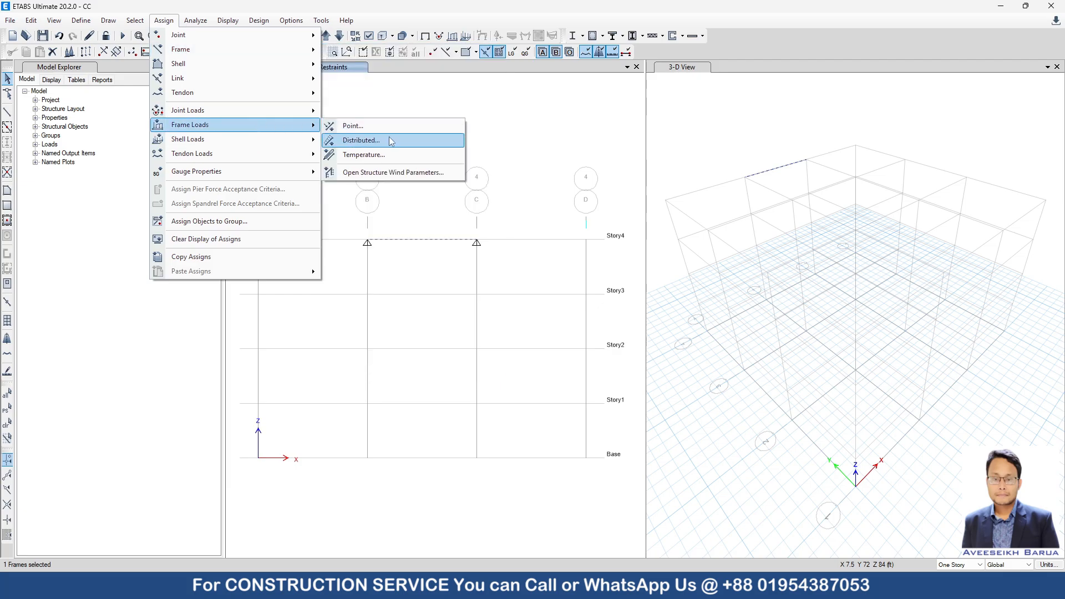
click(388, 136)
drag(525, 192, 758, 127)
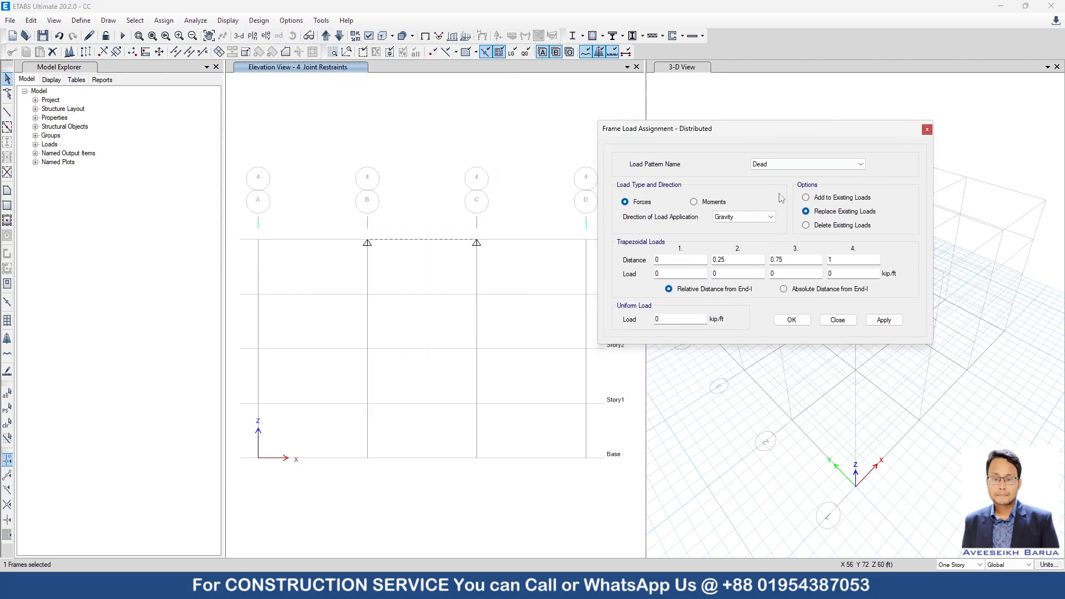
click(800, 291)
key(Tab)
text(10)
click(668, 271)
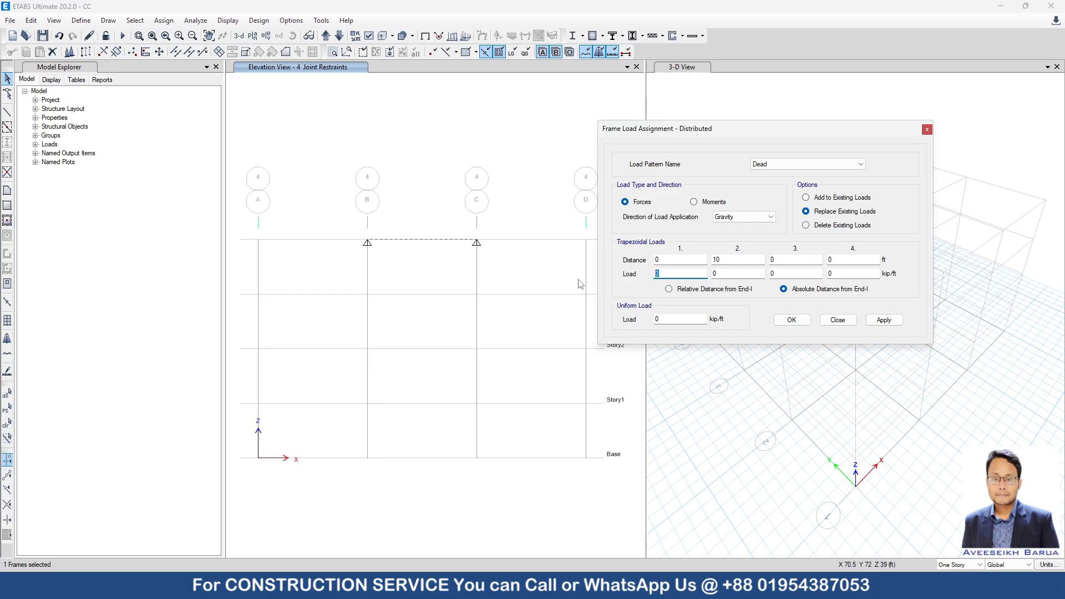
click(726, 271)
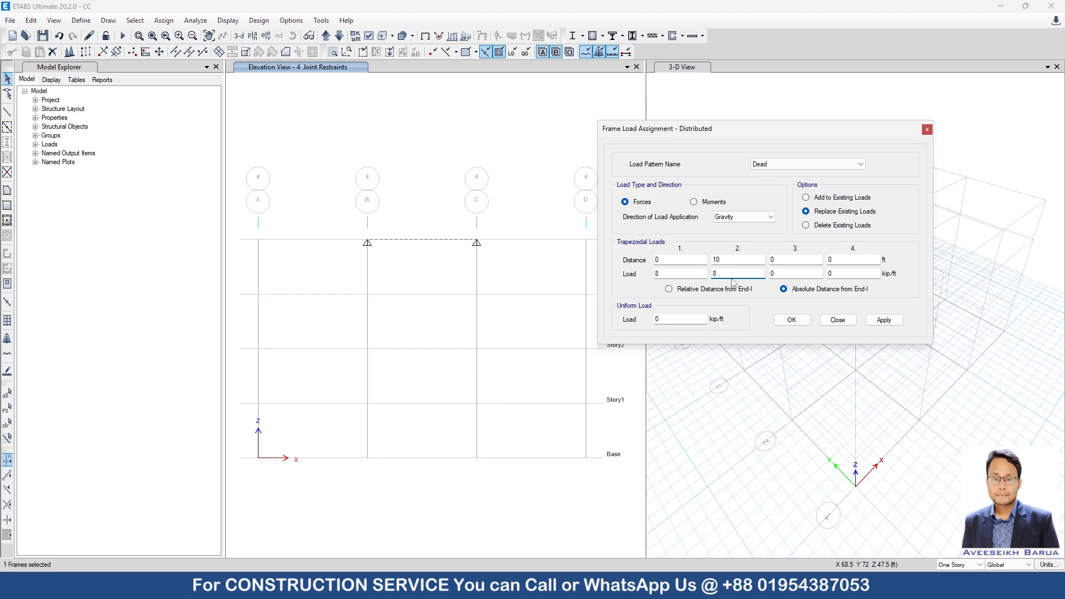
Complete the trapezoidal load with 5 kip/ft from 10 to 24 ft and apply it to the Story4 beam
click(798, 261)
text(10)
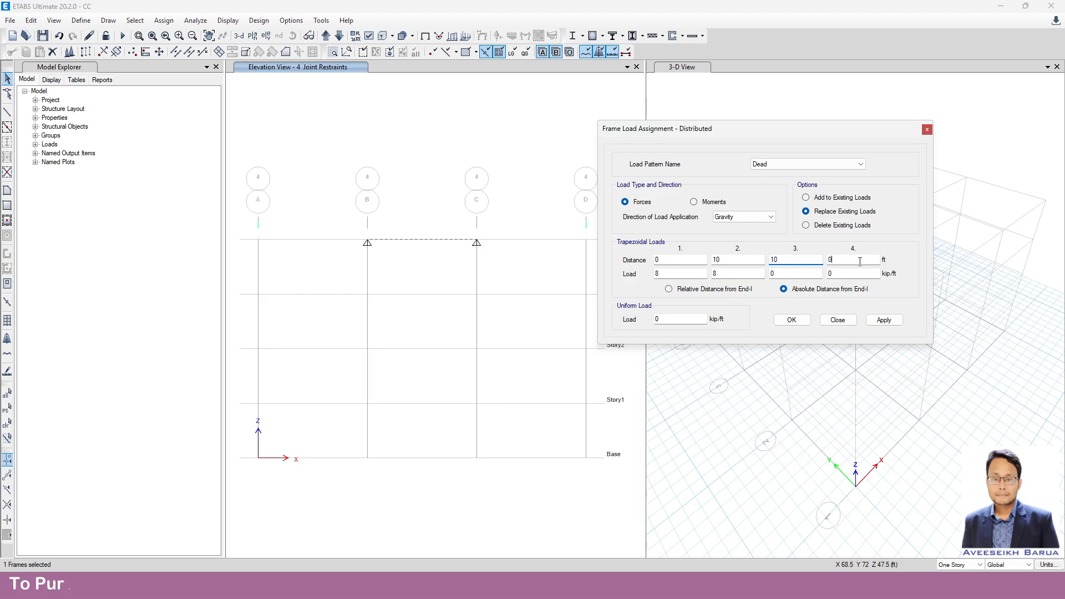
key(Tab)
text(24)
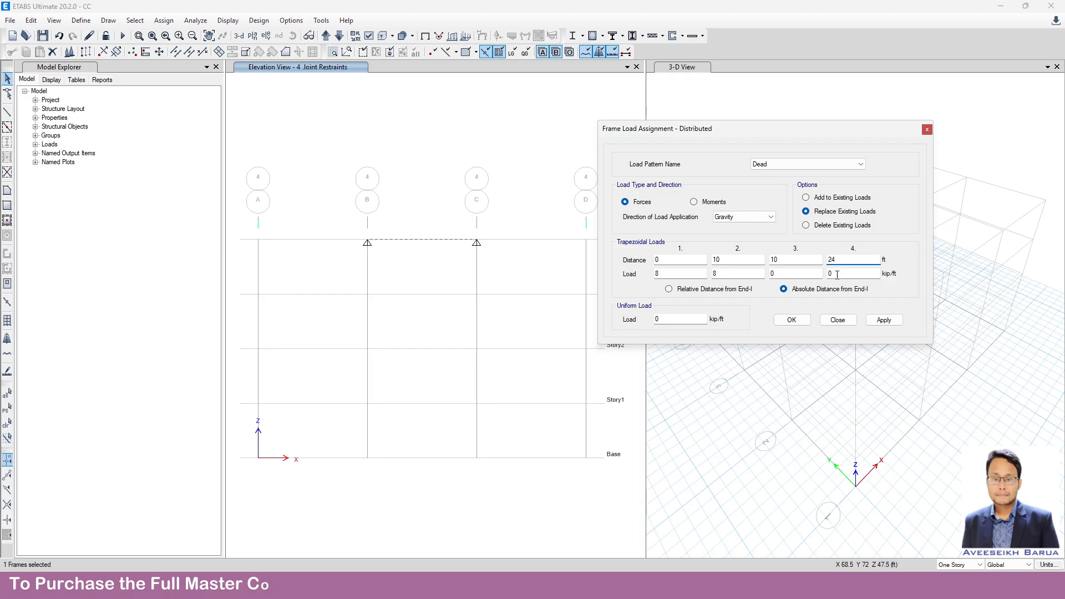
click(803, 272)
text(5)
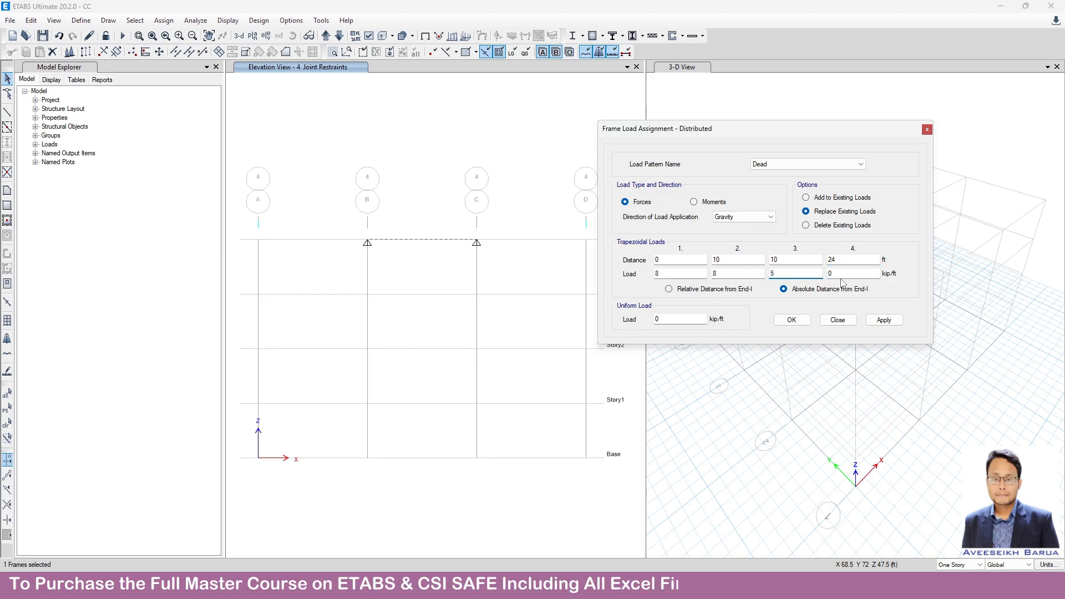
key(Tab)
text(5)
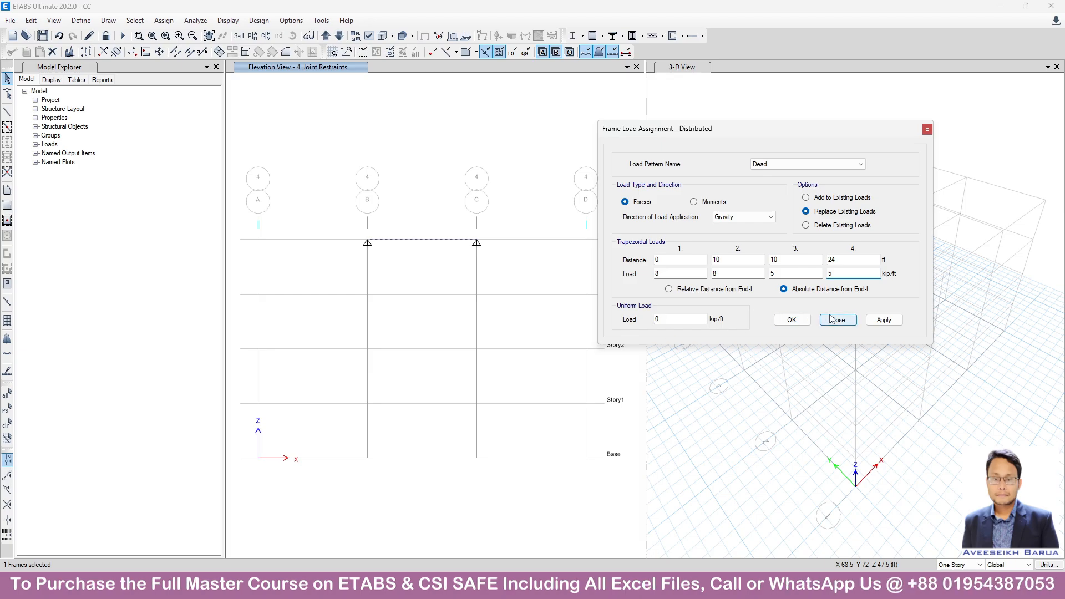
click(884, 320)
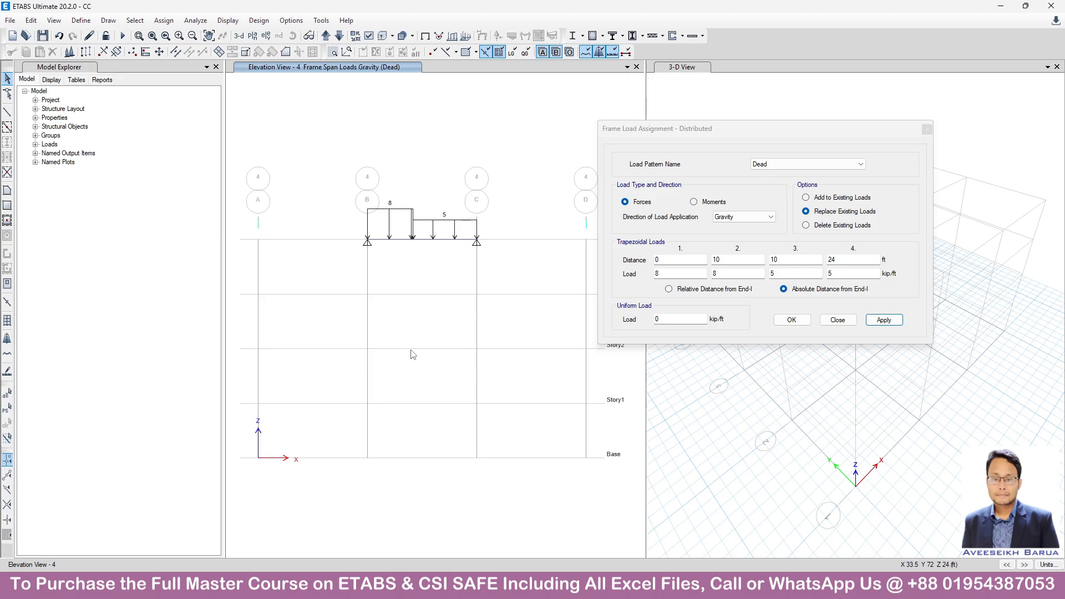
Draw a second 24 ft ConcBm beam at Story2 between grid lines B and C
click(7, 112)
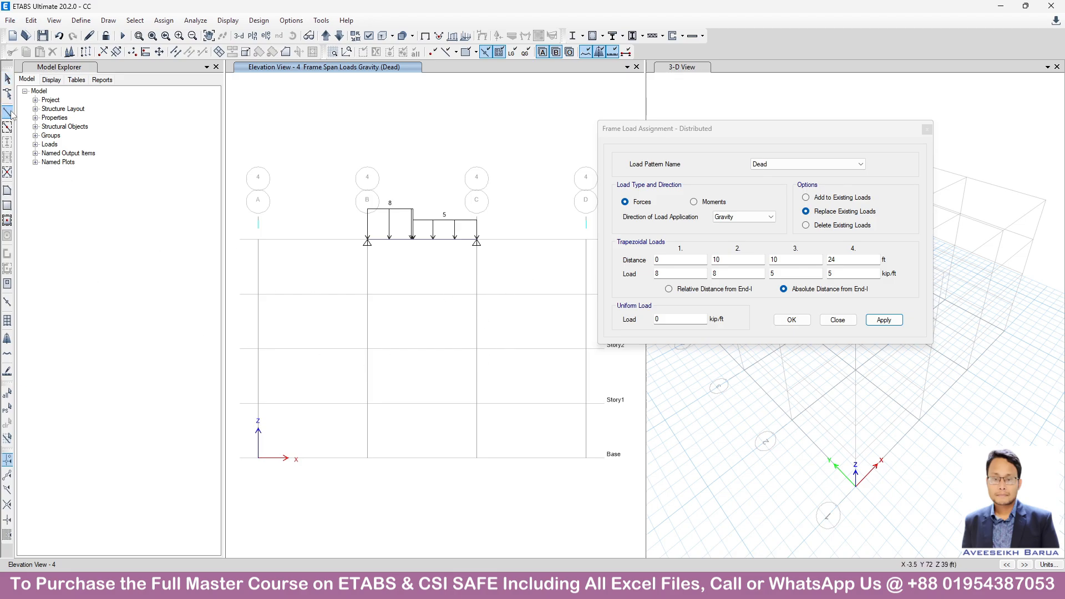
click(367, 348)
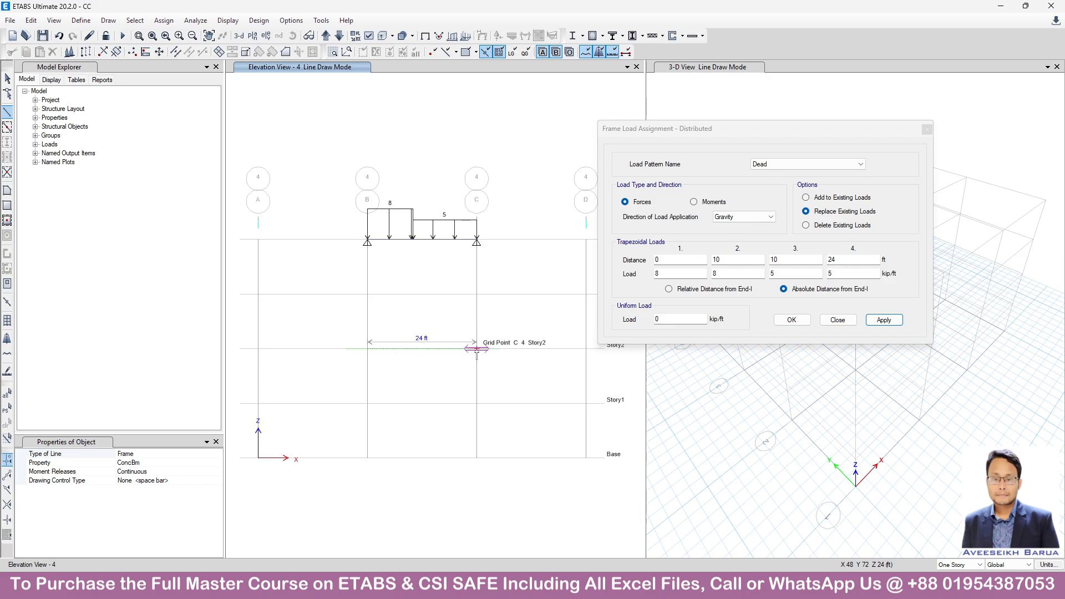
click(476, 348)
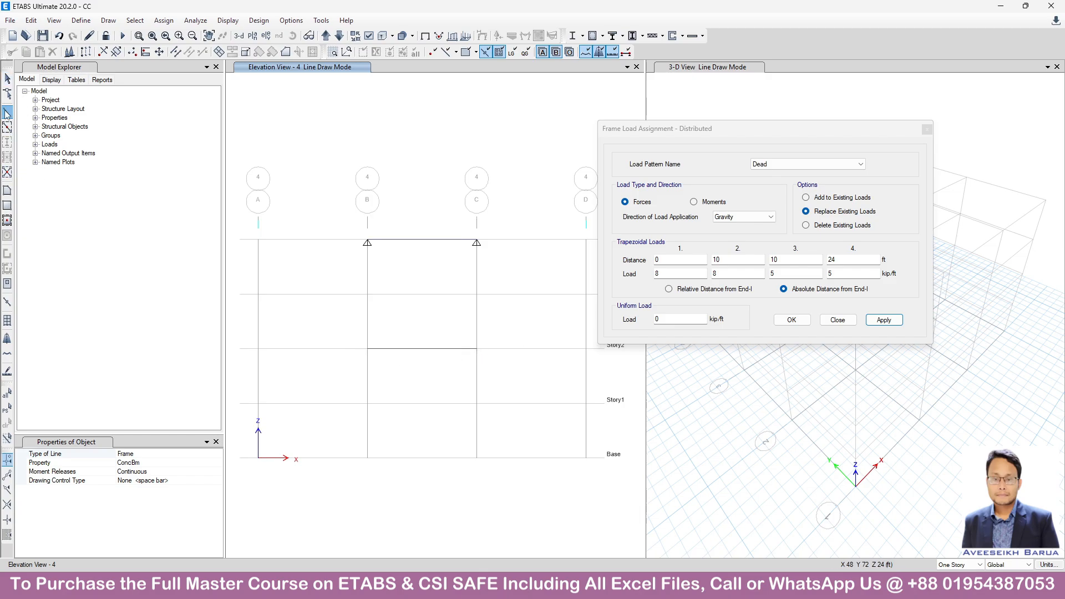
right_click(503, 382)
Draw a vertical frame on grid line B from Story2 to Story3
click(367, 349)
click(367, 288)
key(Escape)
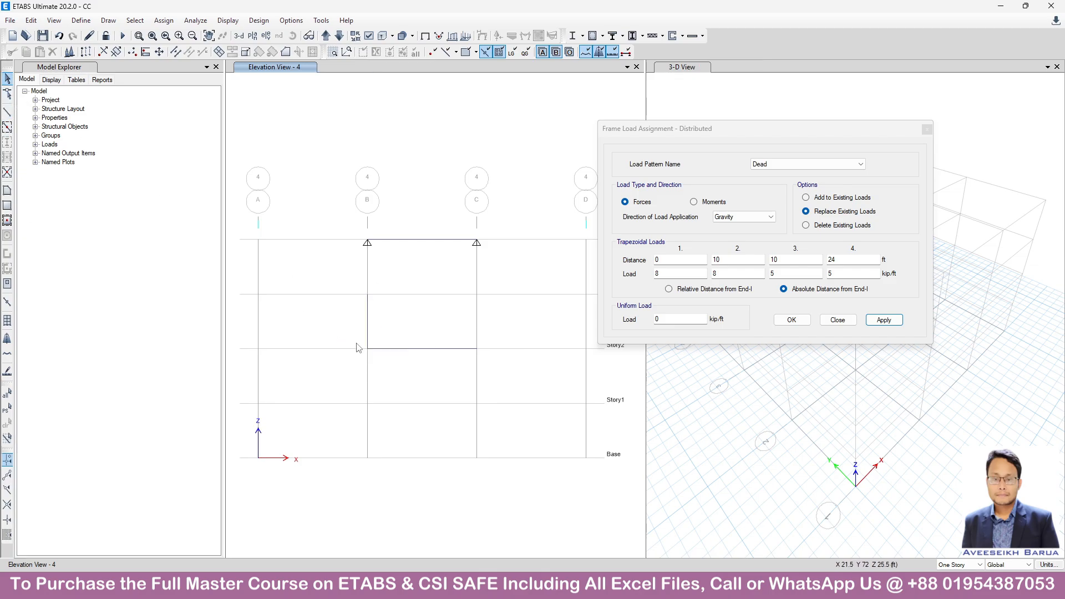
Replicate the vertical frame on grid line B by 10 ft in the X direction and delete the original
click(367, 322)
click(86, 52)
double_click(540, 226)
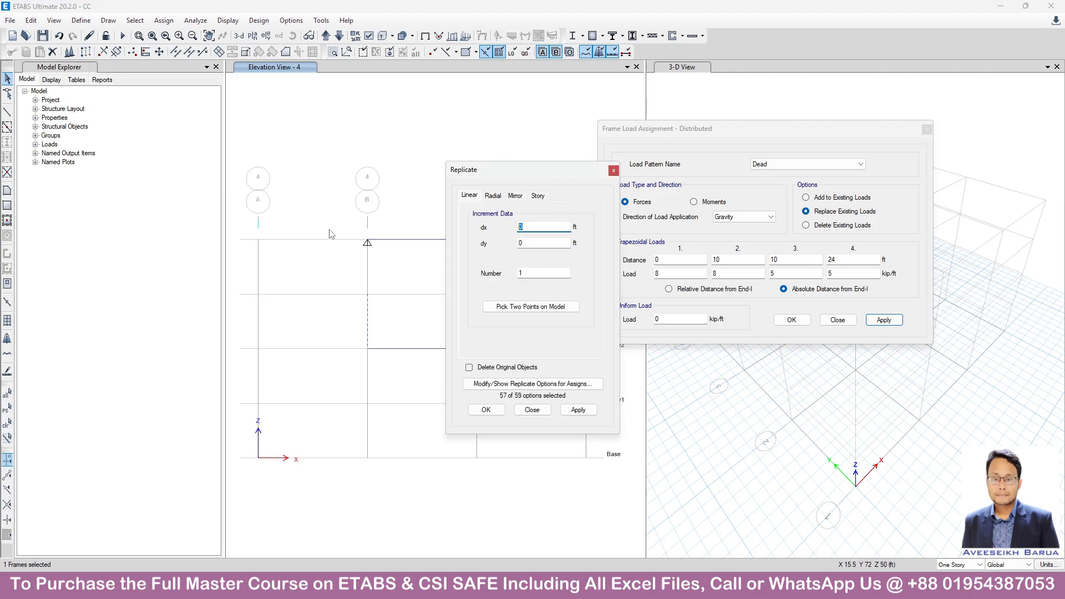
text(10)
click(578, 410)
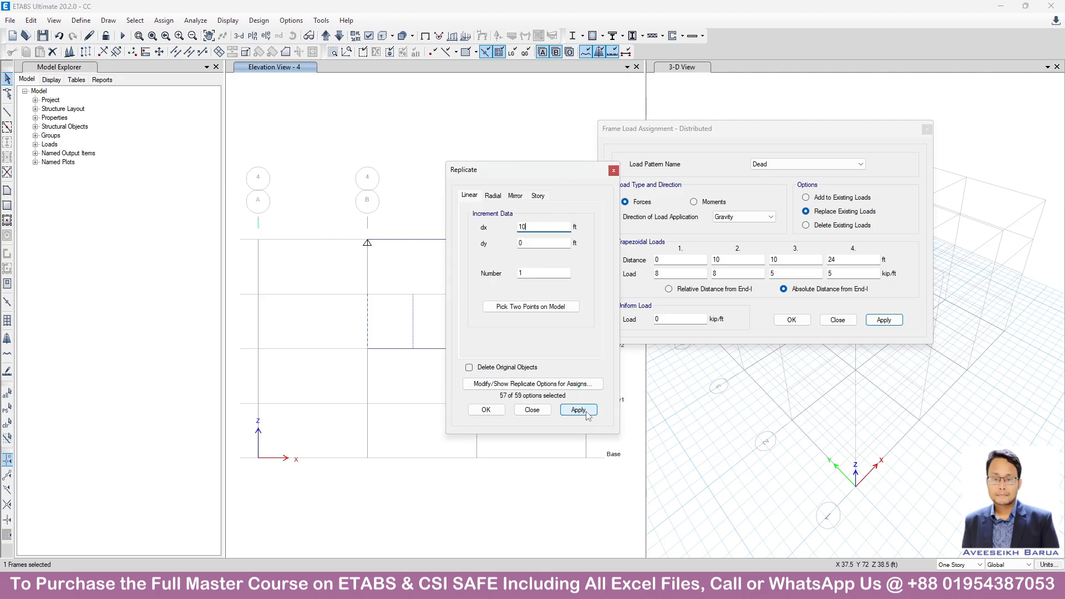
click(529, 410)
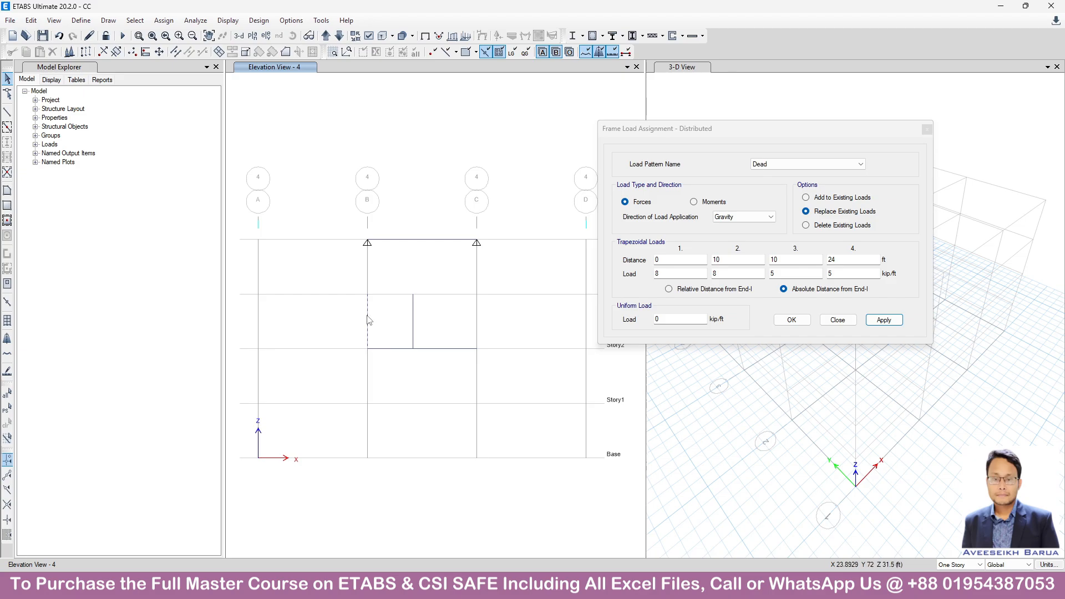
key(Delete)
Divide the Story2 beam and the vertical frame at their intersection with selected frames and joints
click(413, 348)
click(432, 344)
click(413, 331)
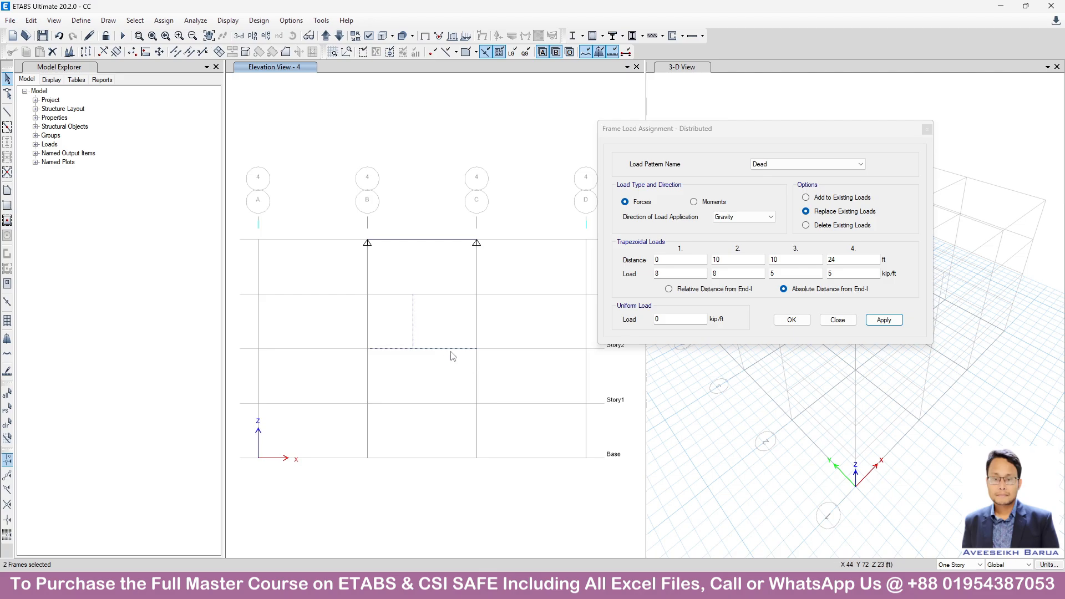
click(176, 52)
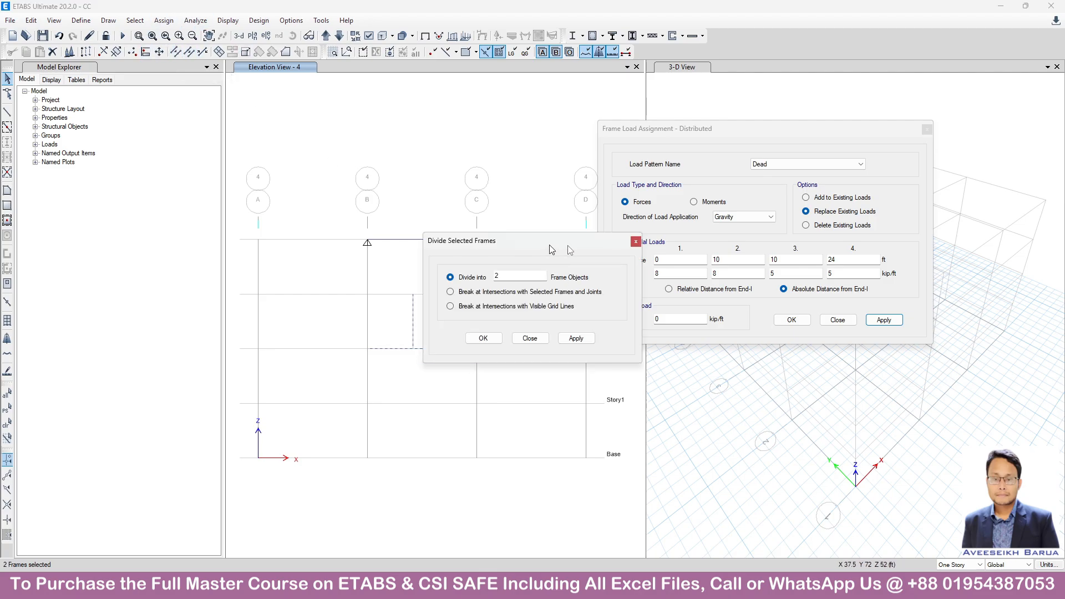
drag(551, 249, 676, 244)
click(641, 291)
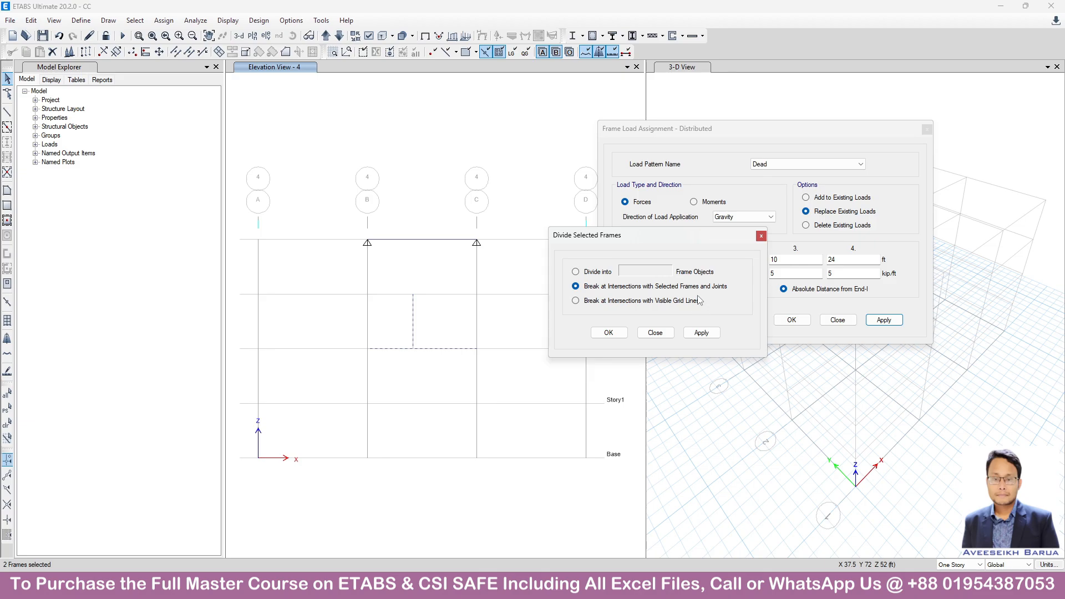
click(701, 333)
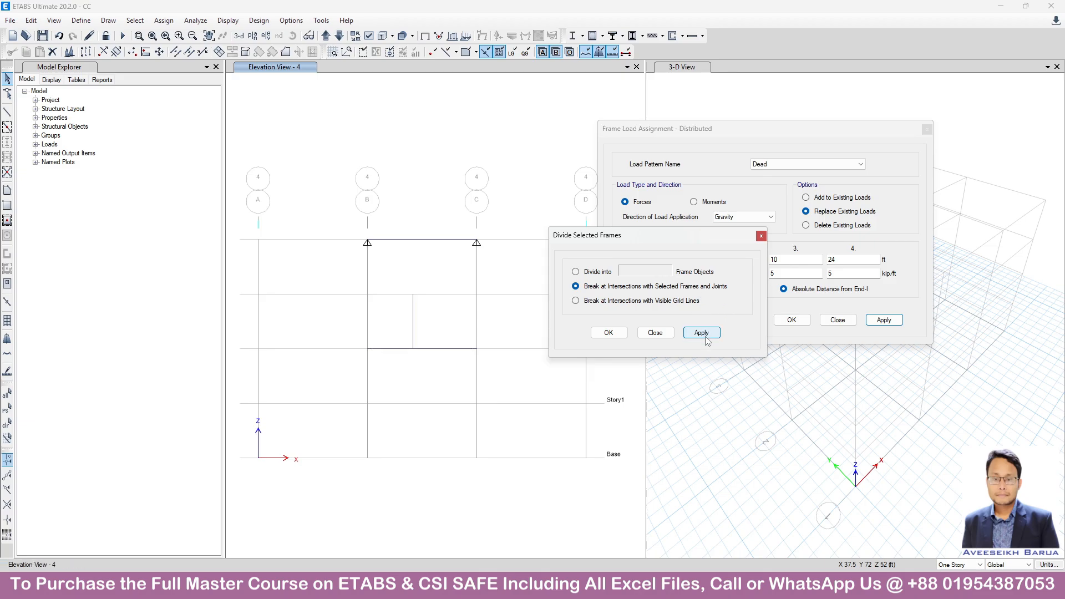
click(609, 332)
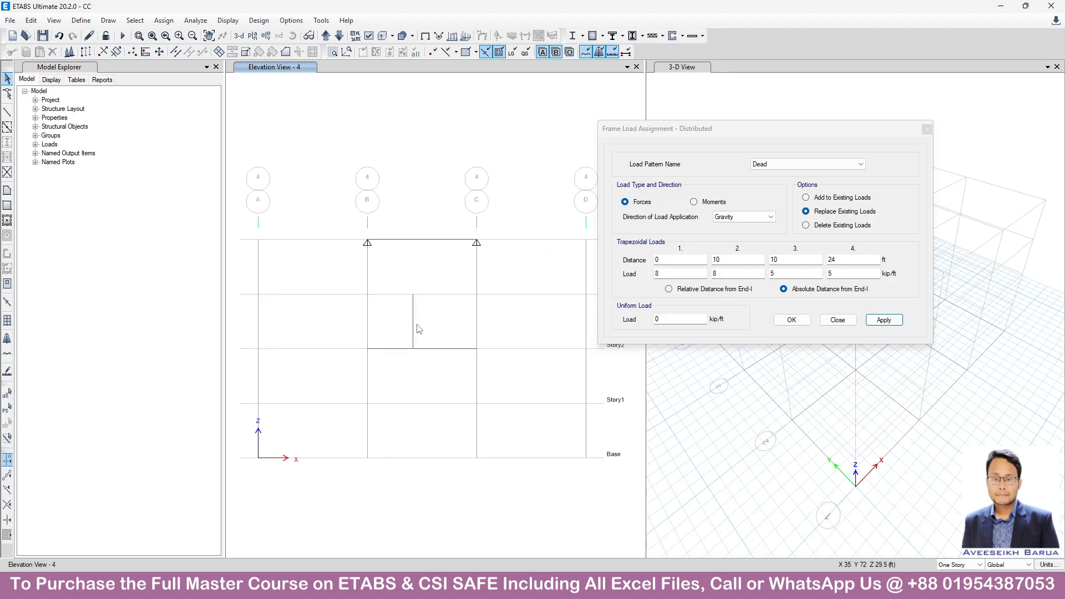
click(400, 350)
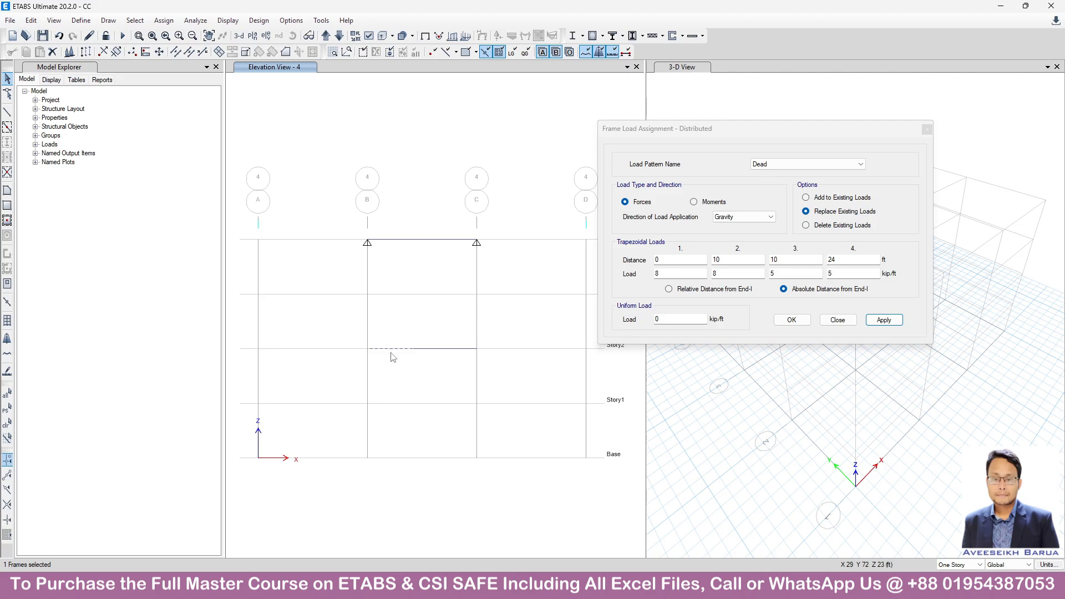
click(460, 351)
click(793, 260)
key(Tab)
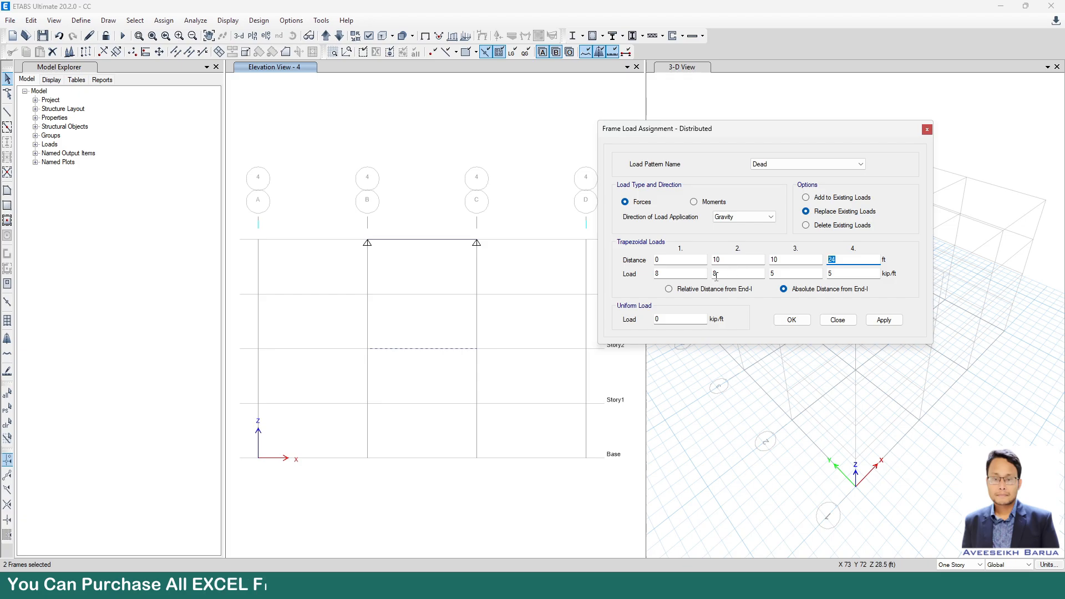
key(Escape)
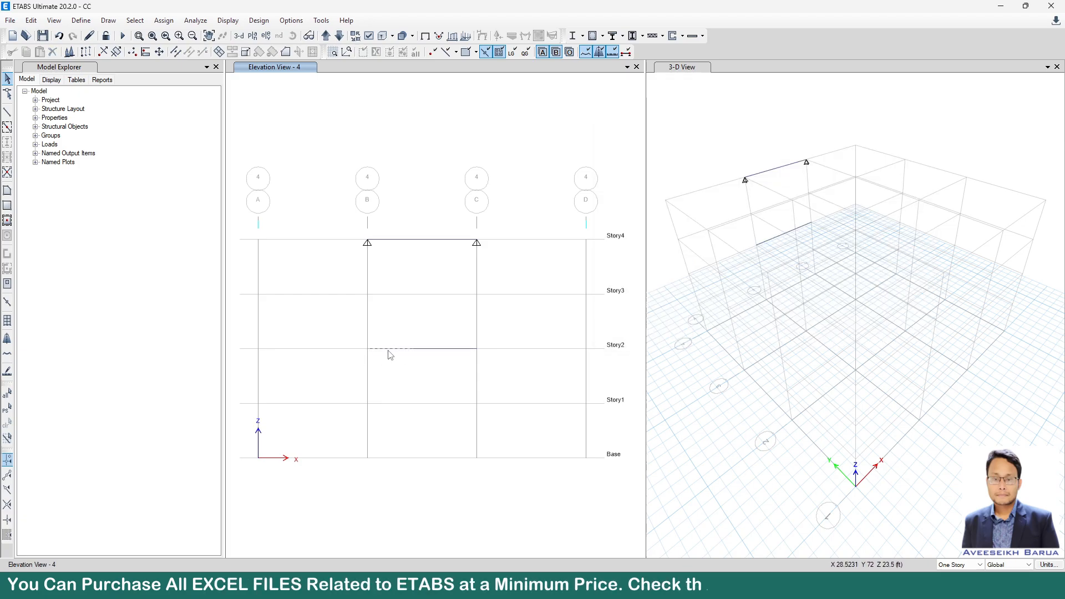
For the segment next to grid line B on the Story2 beam, use relative distances and zero the trapezoidal distributed loads
click(391, 348)
click(163, 21)
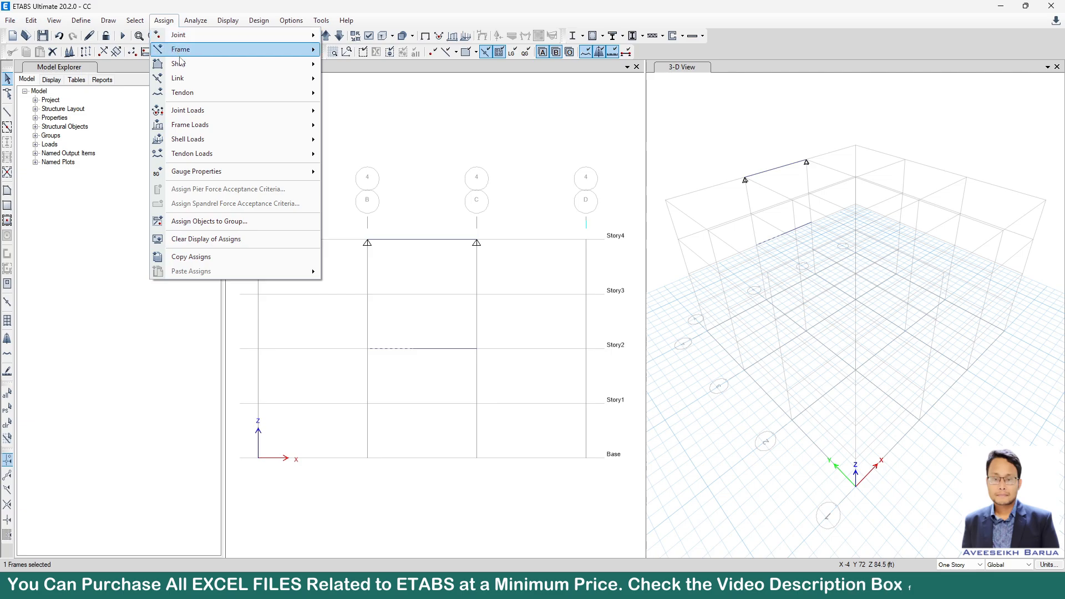
mouse_move(321, 131)
click(351, 141)
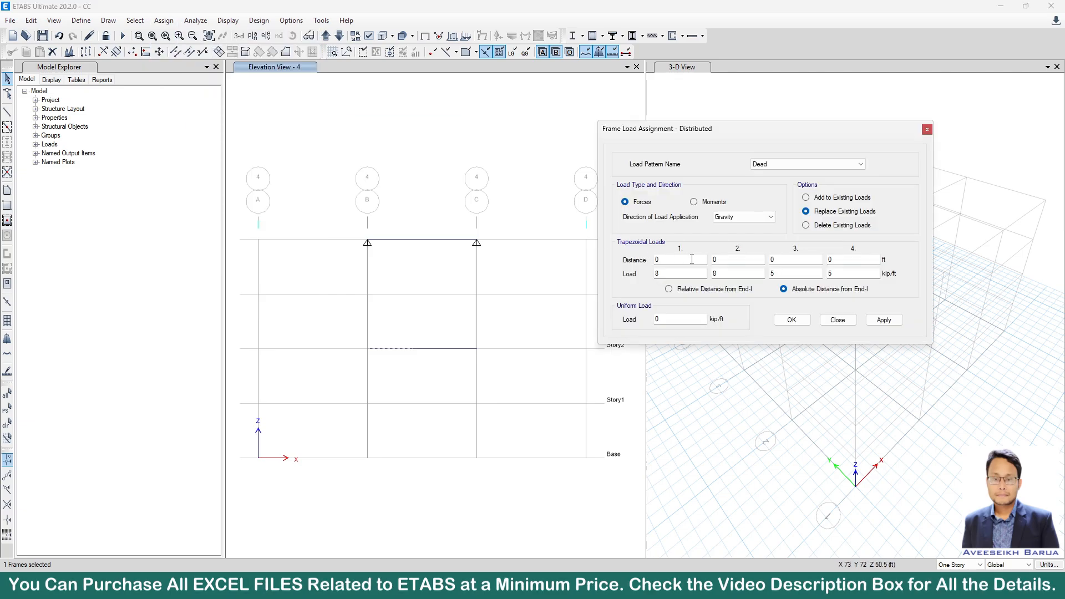
click(712, 290)
drag(700, 274, 561, 276)
text(0)
key(Tab)
key(Tab)
text(0)
key(Tab)
text(0)
Apply a uniform Dead gravity load of 8 kip/ft to the selected Story2 beam segment
double_click(695, 321)
text(8)
click(883, 320)
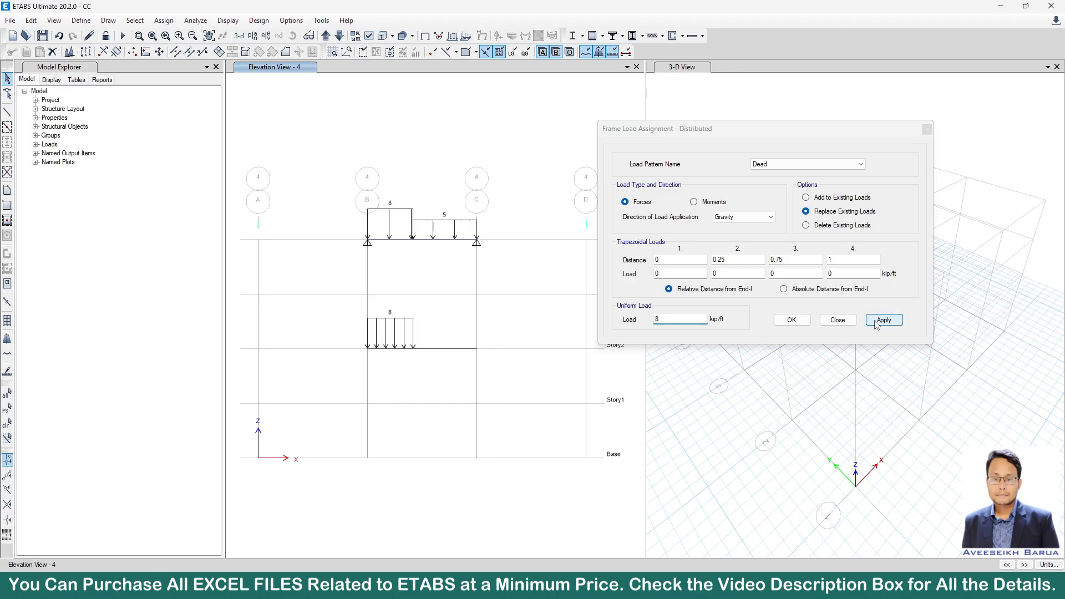
Apply a uniform Dead gravity load of 5 kip/ft to the Story2 beam segment next to grid line C
click(451, 349)
drag(682, 321, 455, 332)
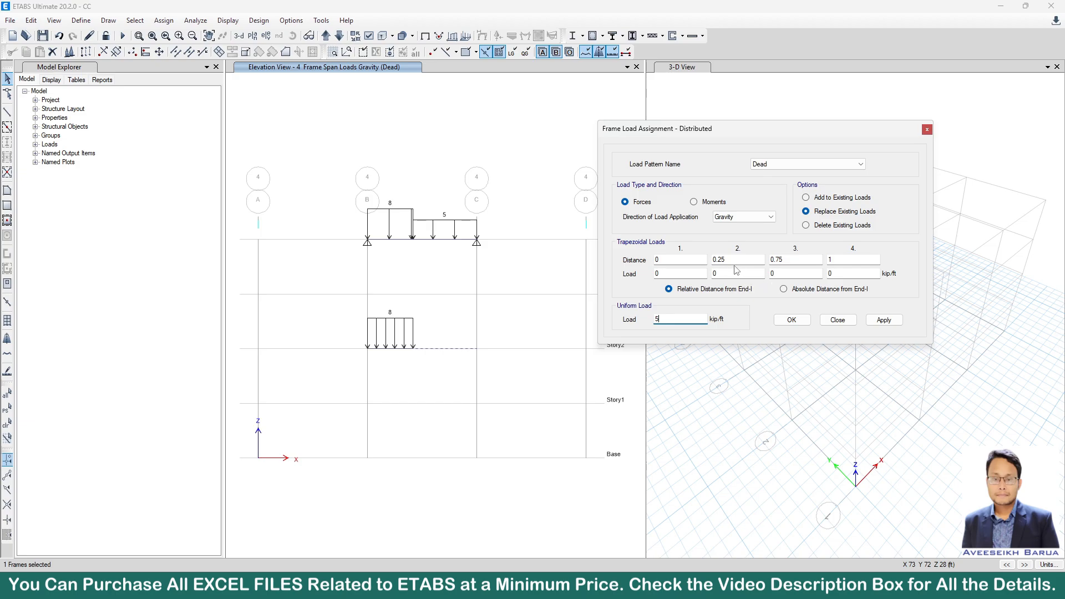
click(884, 320)
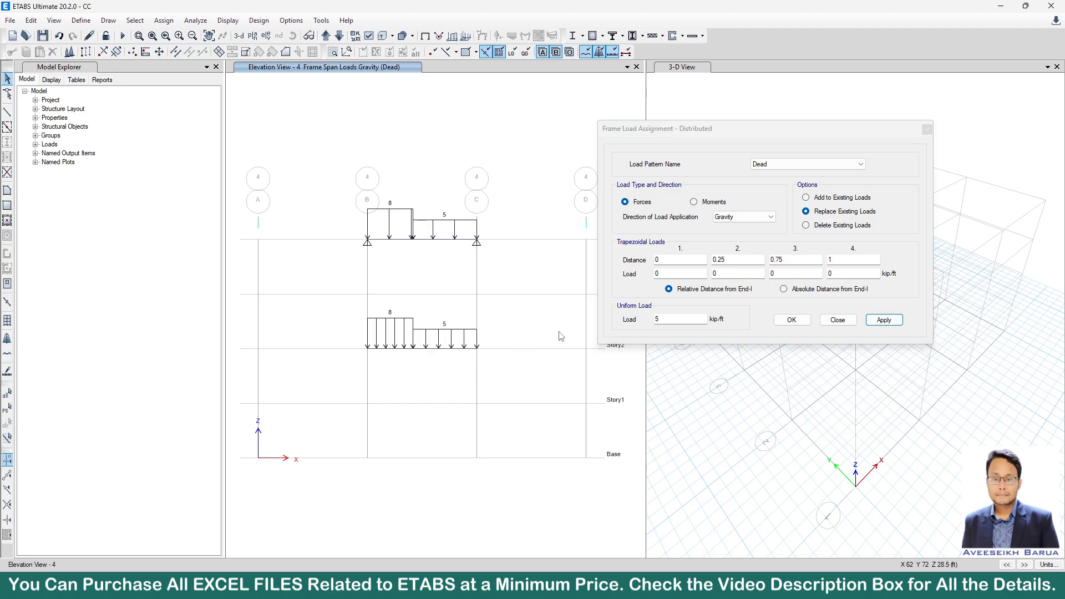
click(791, 320)
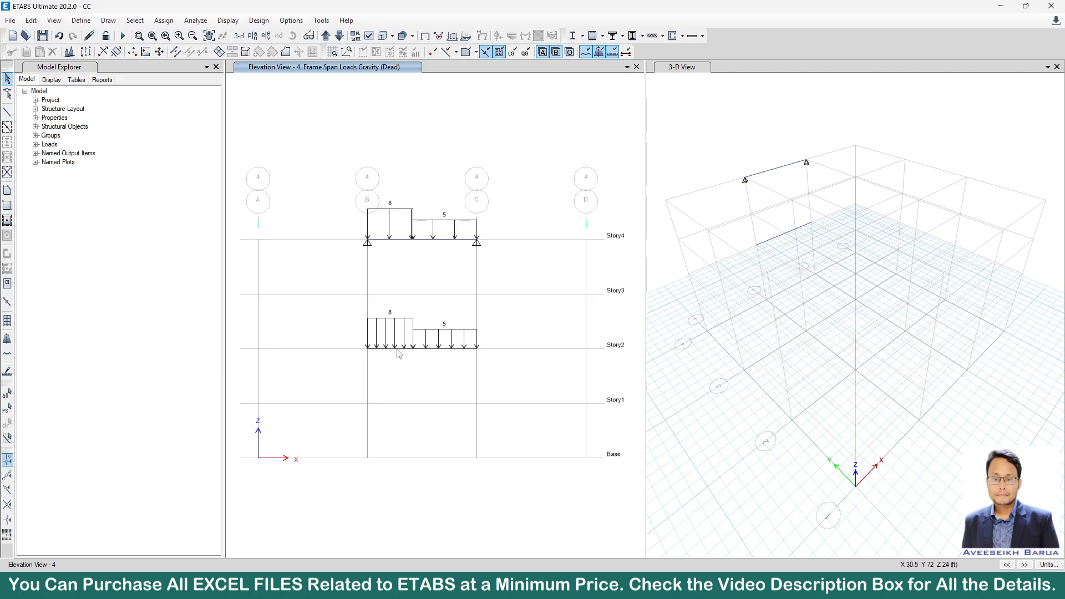
Join the two loaded Story2 beam segments into a single frame
click(440, 357)
click(447, 354)
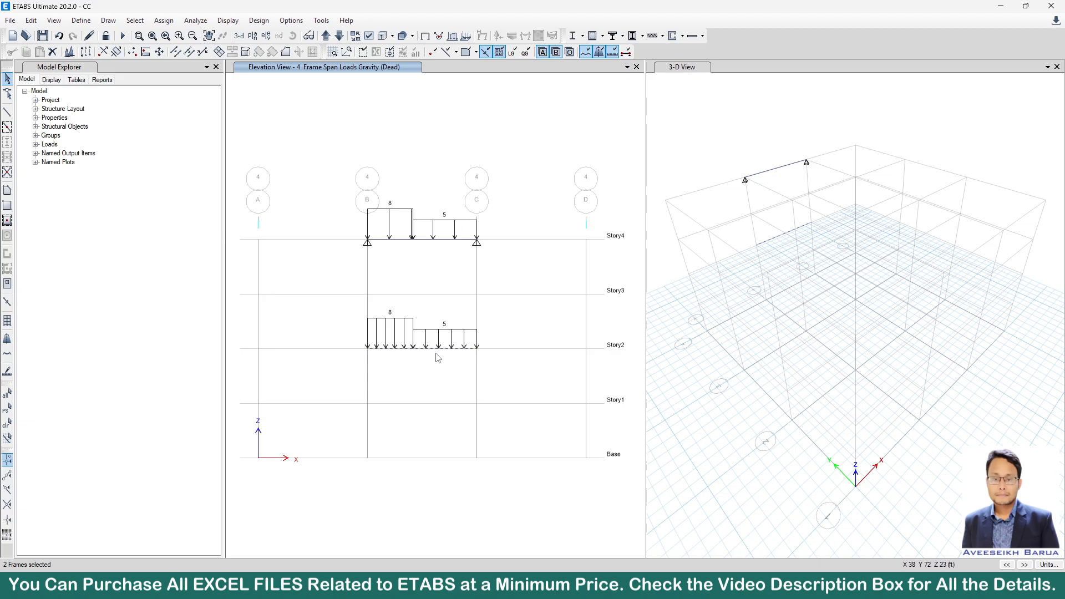
click(190, 51)
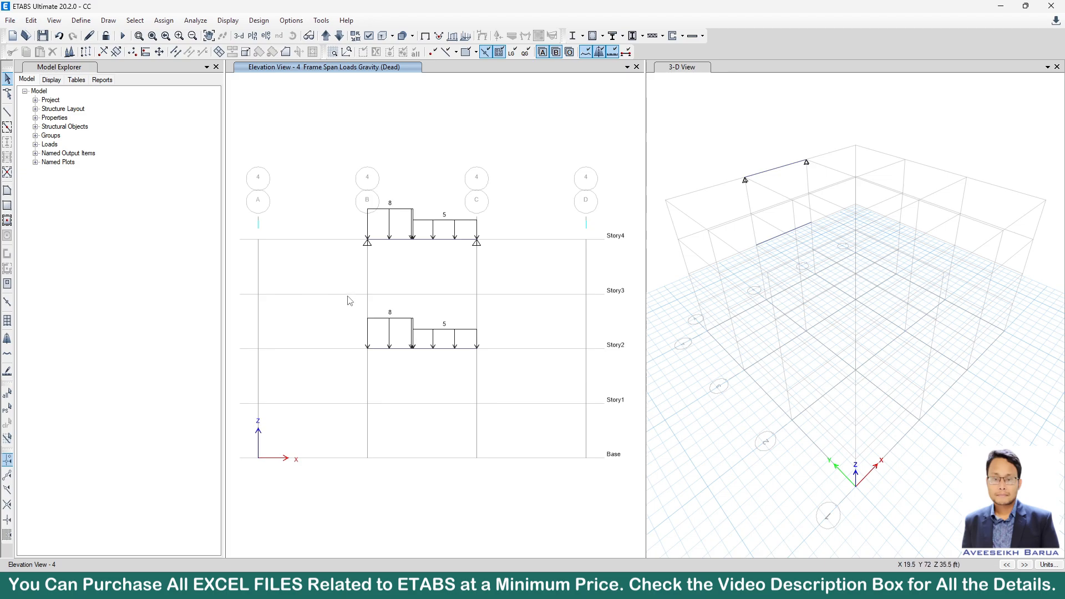
Restrain both end joints of the Story2 beam in translation X, Y and Z, leaving rotations free
drag(467, 338, 515, 395)
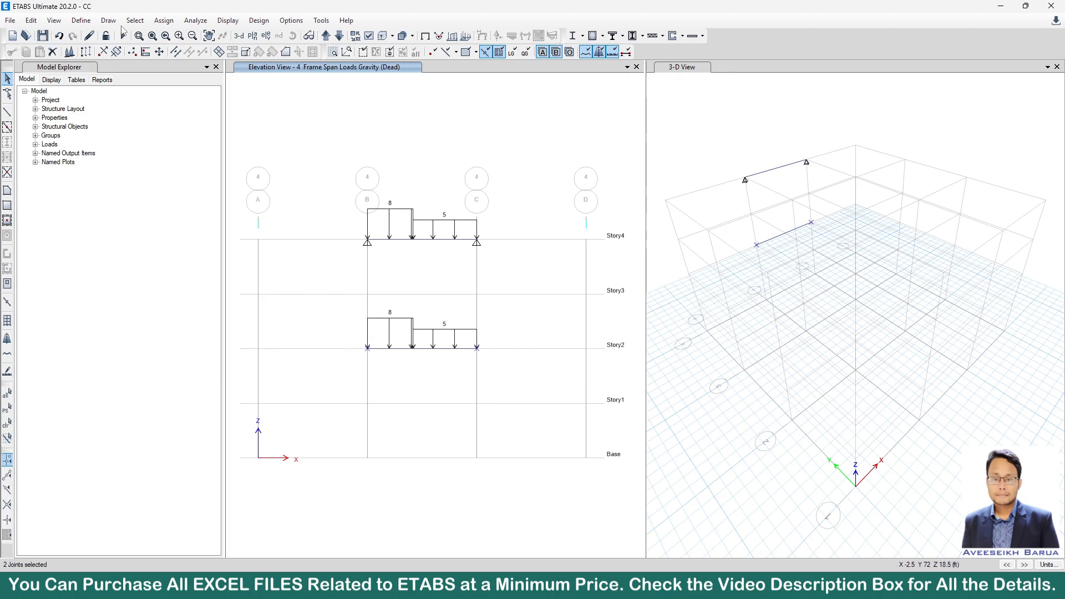
click(164, 21)
mouse_move(222, 49)
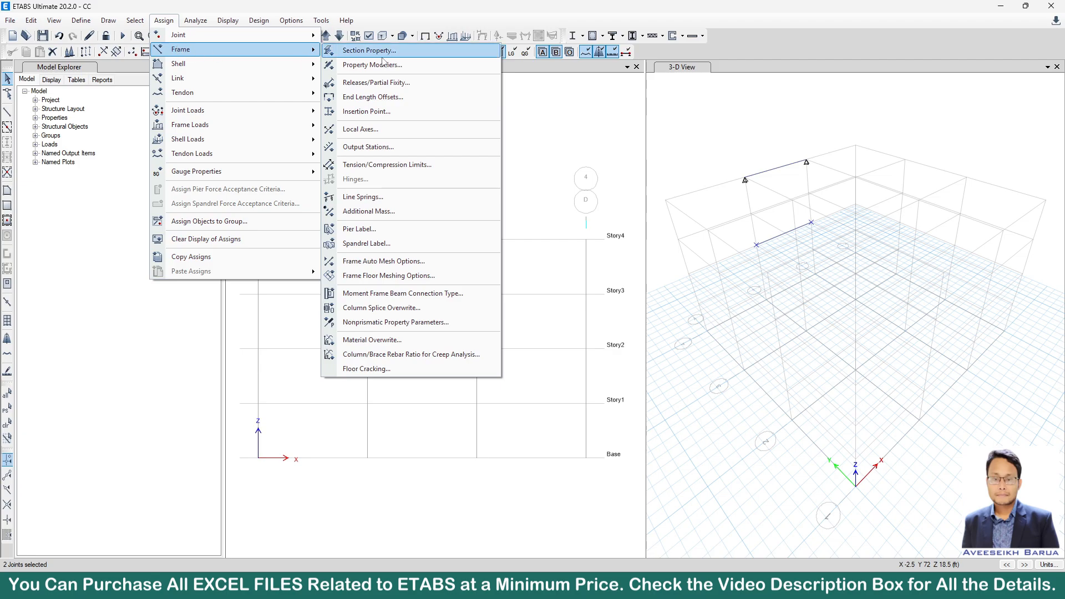
mouse_move(291, 38)
click(355, 35)
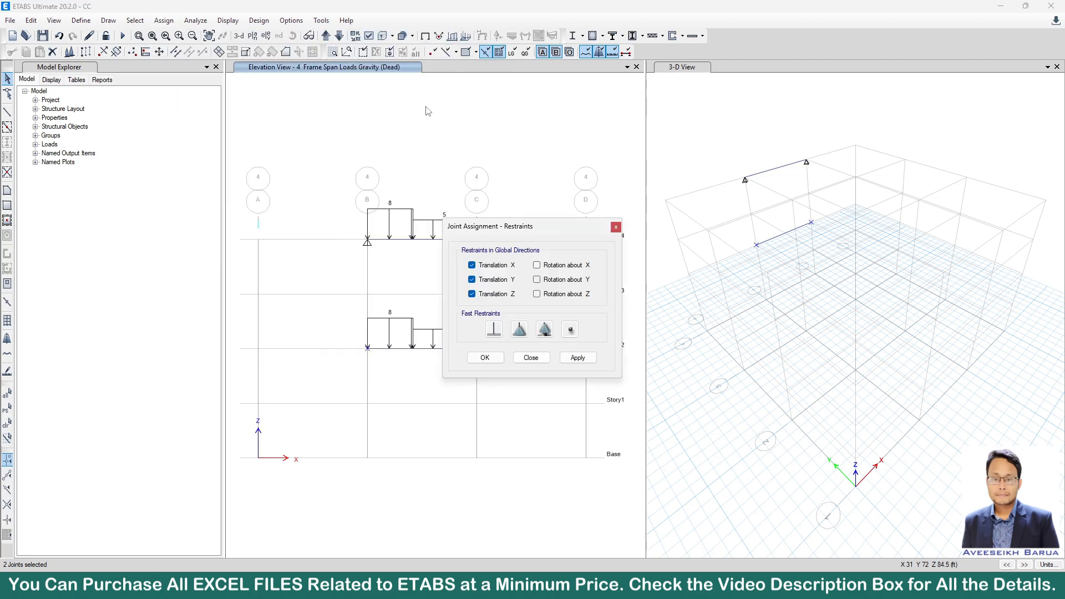
click(577, 358)
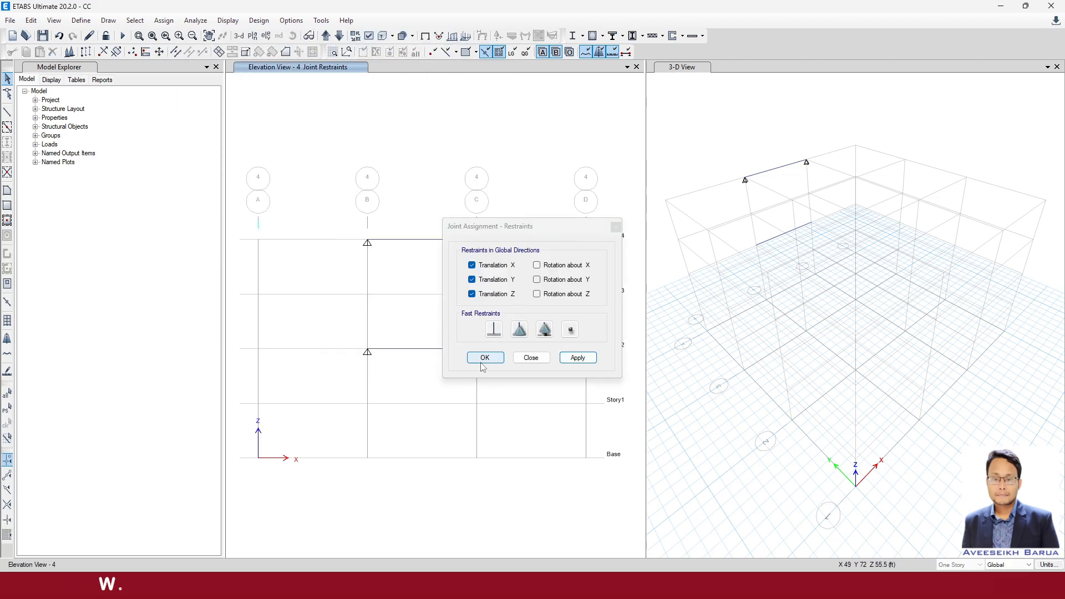
click(484, 357)
Run the analysis of the model and dismiss the analysis messages
click(749, 352)
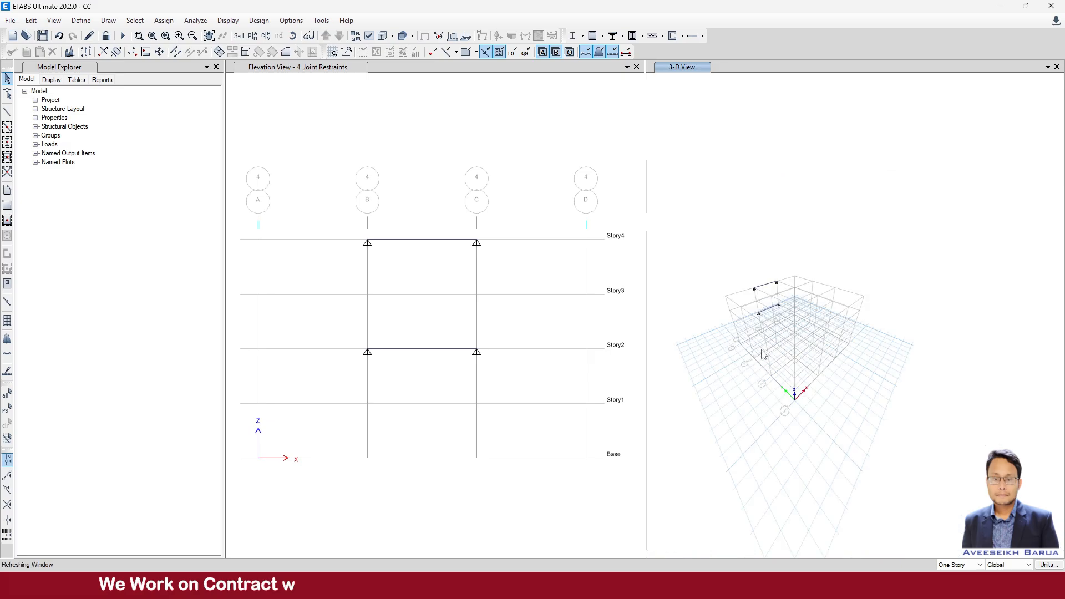
click(404, 172)
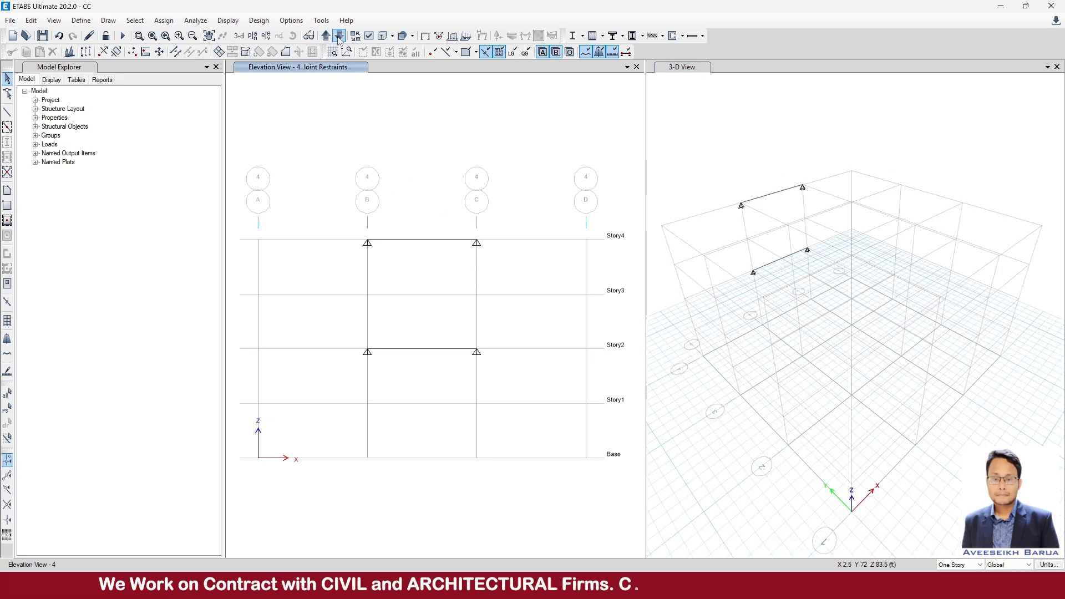
click(123, 35)
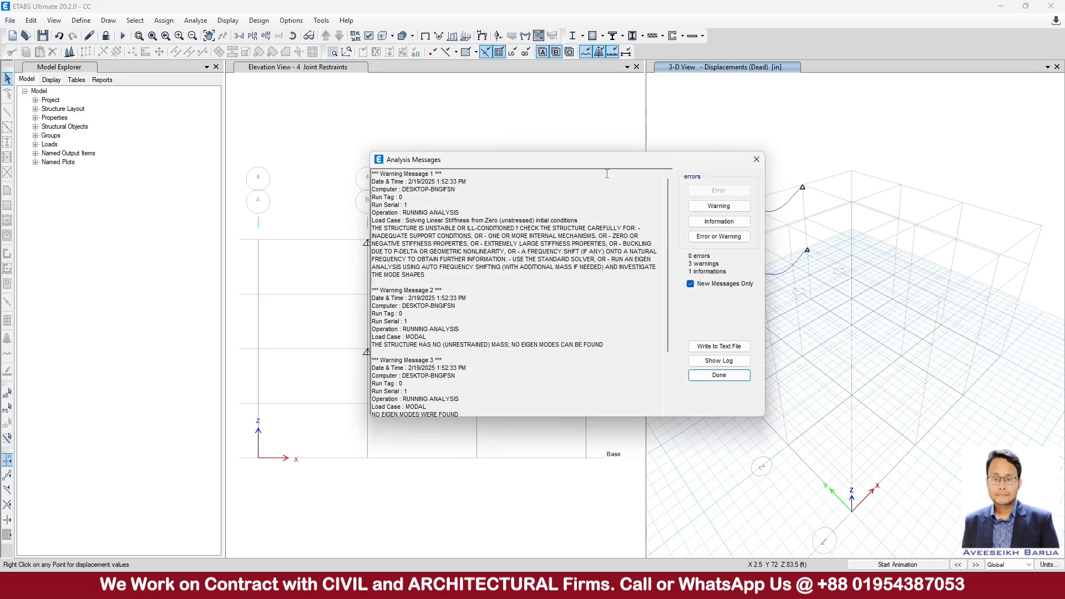
click(755, 161)
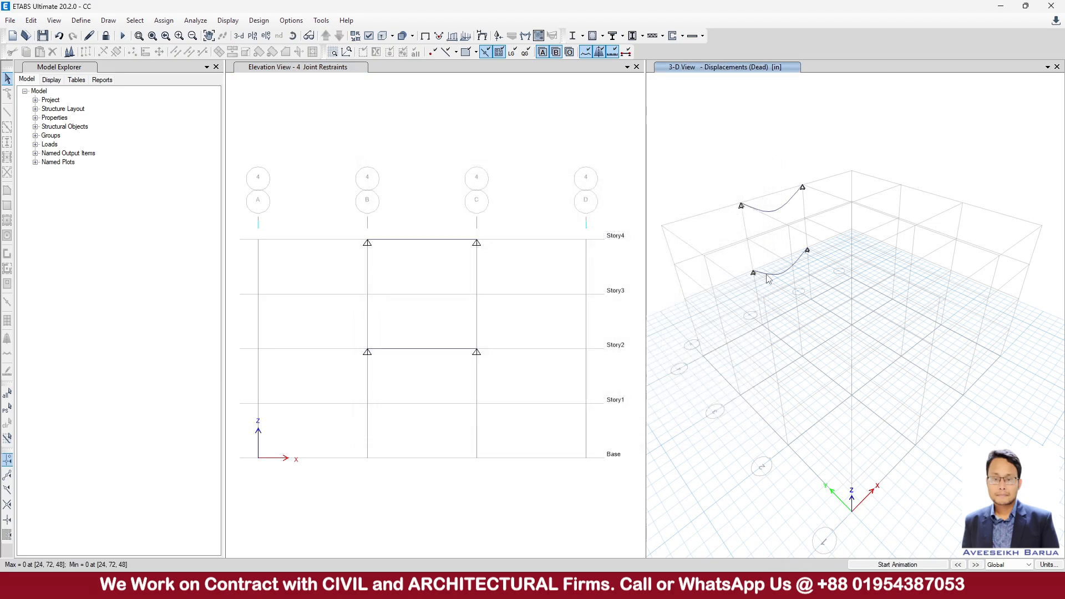
Close the separate elevation window and show elevation 4 in the remaining displacement view
click(636, 67)
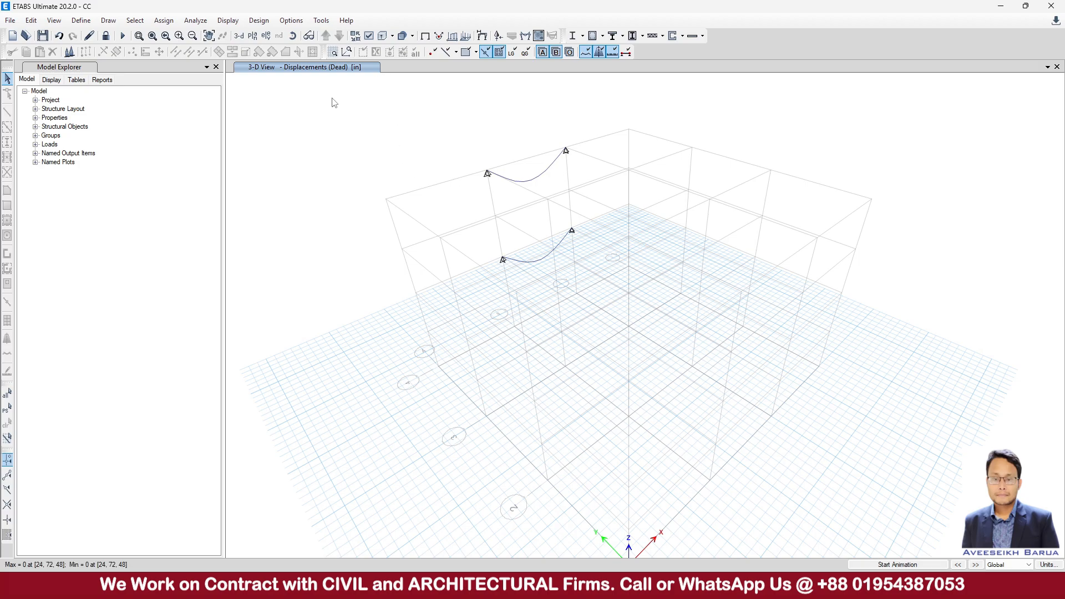
click(266, 36)
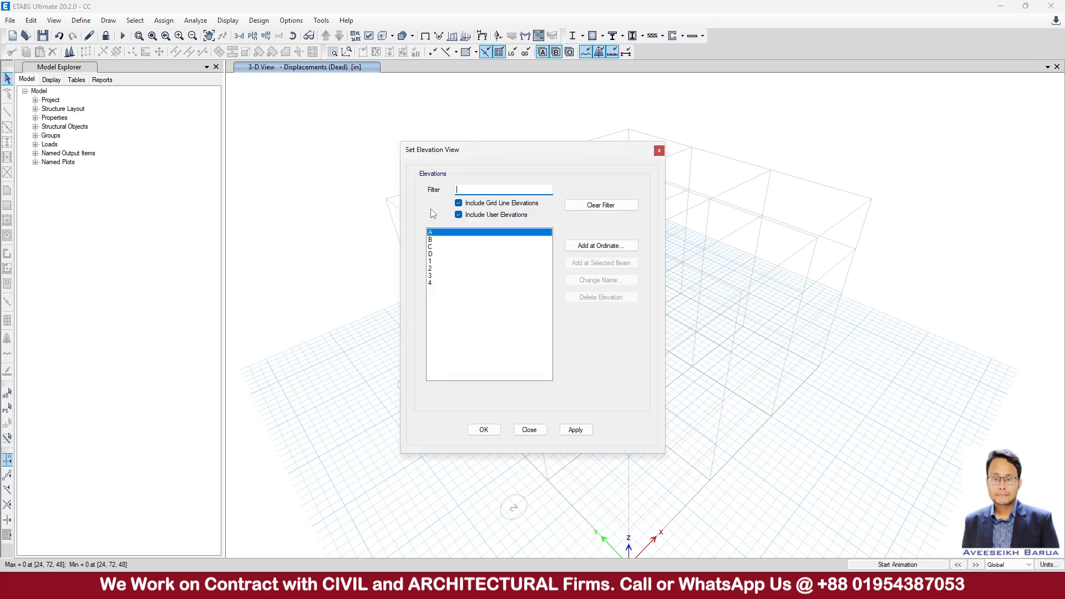
click(432, 282)
click(577, 431)
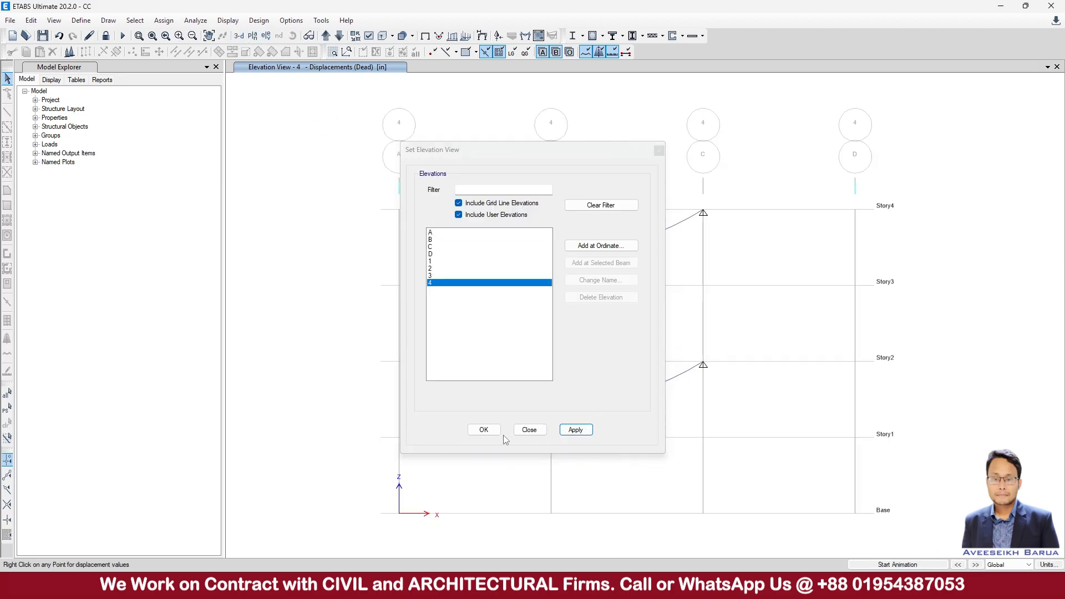
click(483, 431)
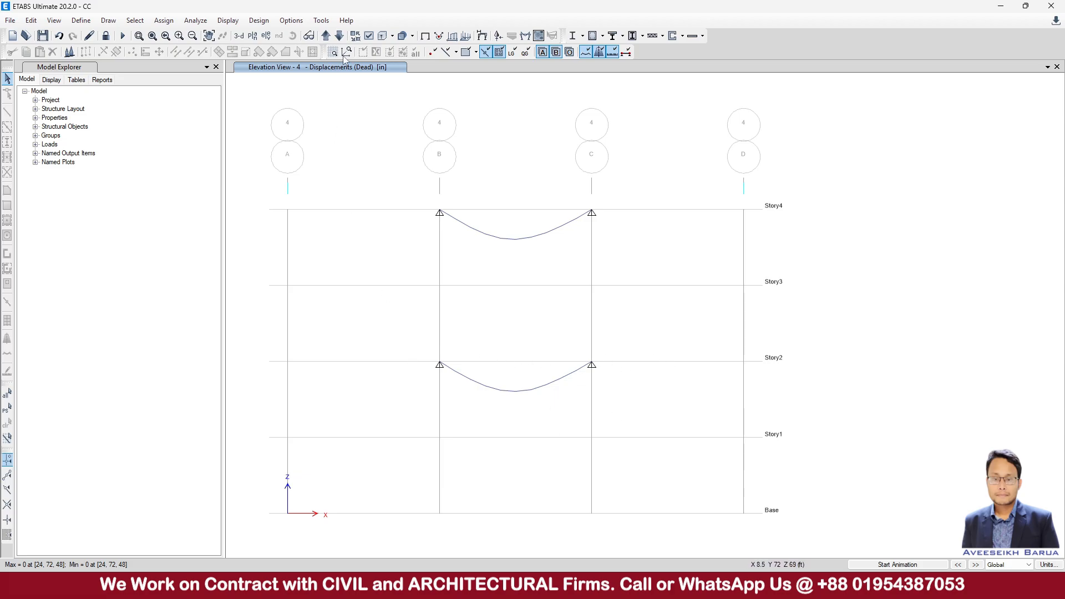
Display the Moment 3-3 diagram for the Dead case on both beams, including values at controlling stations
click(526, 37)
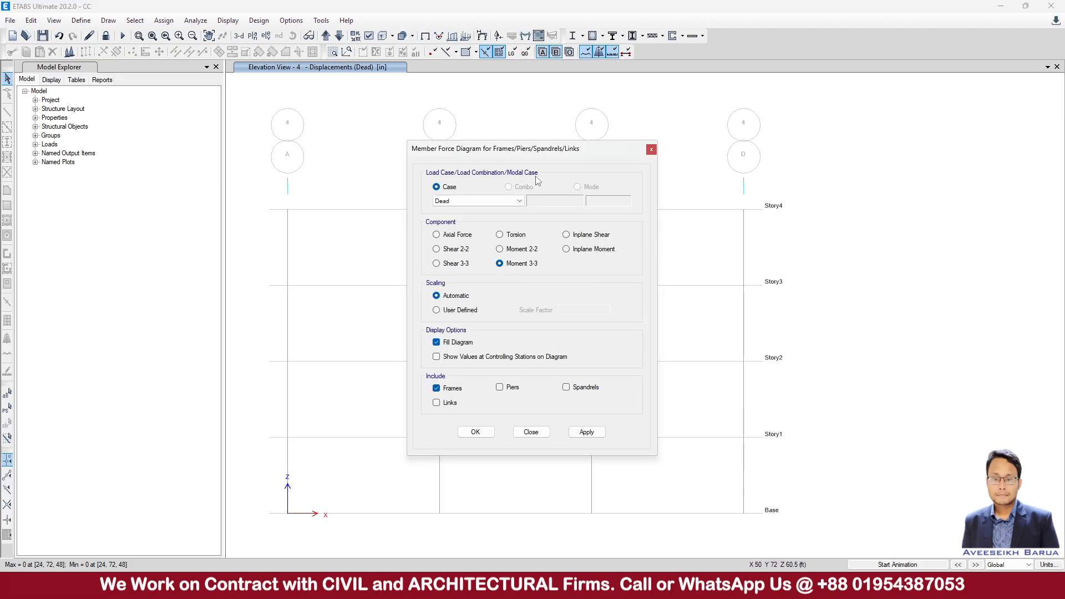
drag(531, 155, 884, 138)
click(939, 414)
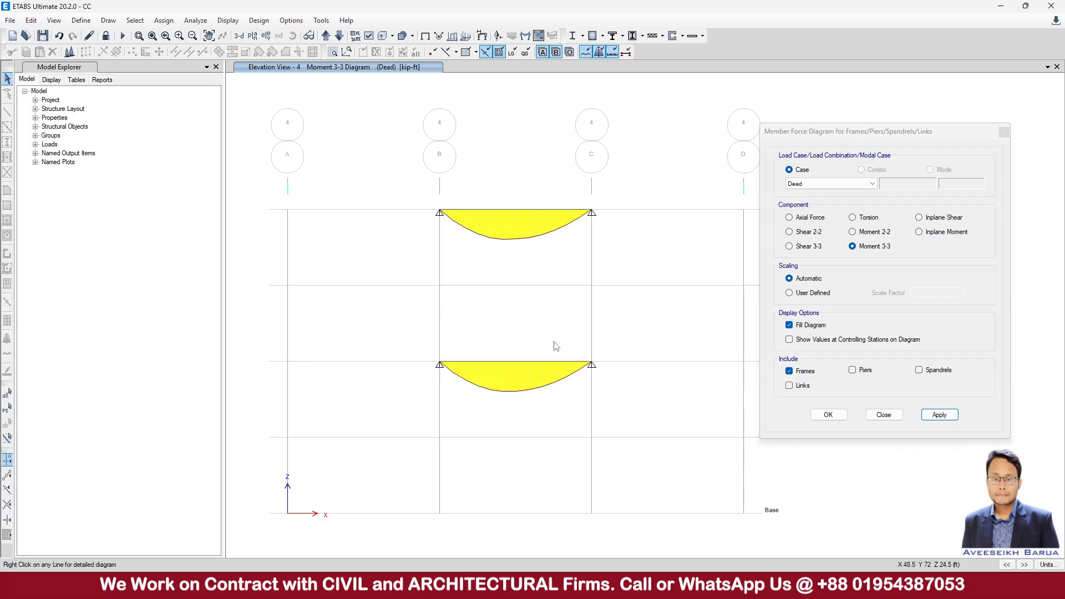
click(811, 341)
click(938, 415)
Display the Shear 2-2 diagram for the Dead case on both beams and close the force diagram settings
click(815, 232)
click(939, 415)
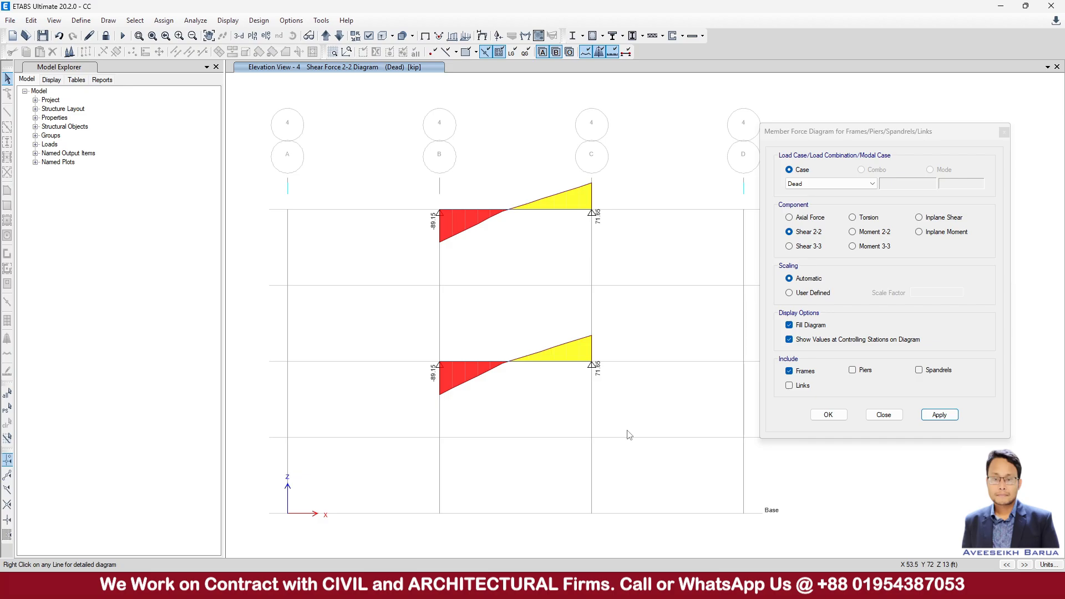
click(958, 129)
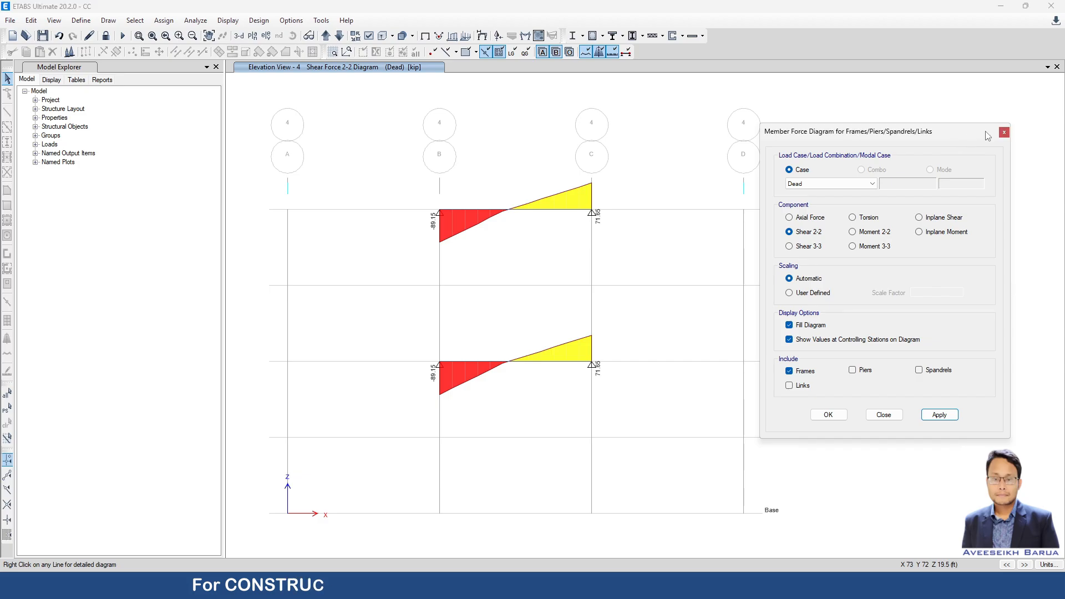
click(1004, 132)
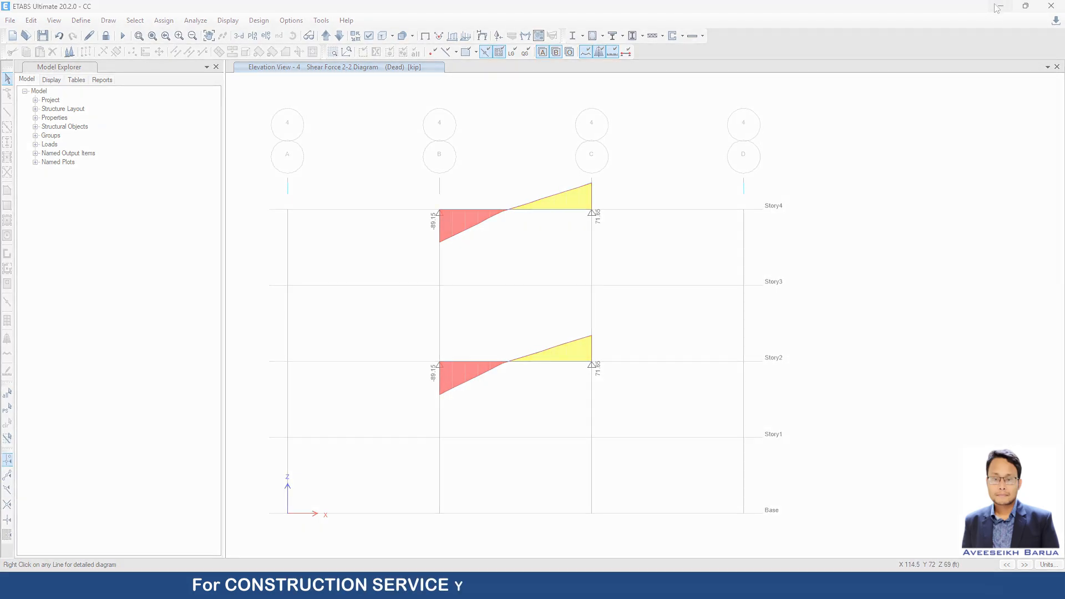